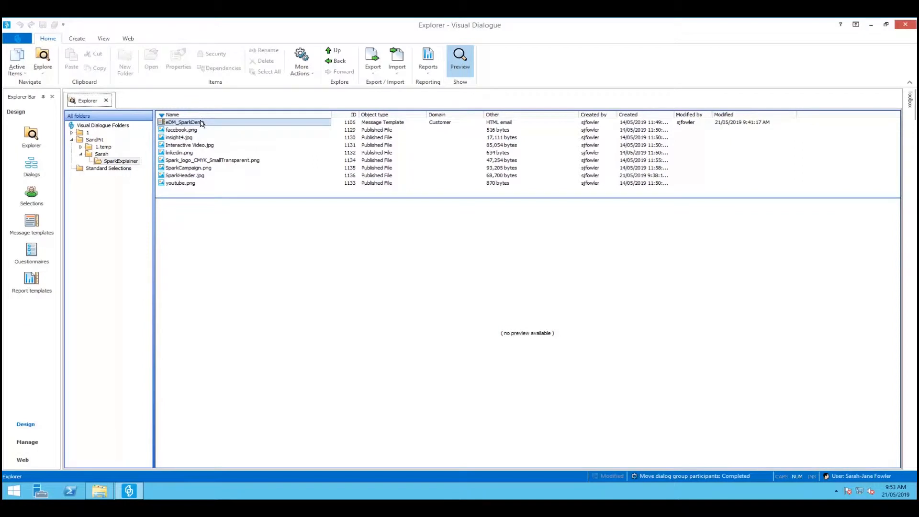
Open the eDM_SparkDemo message template and save a copy of it as eDM_SparkDemo_Edited
double_click(202, 123)
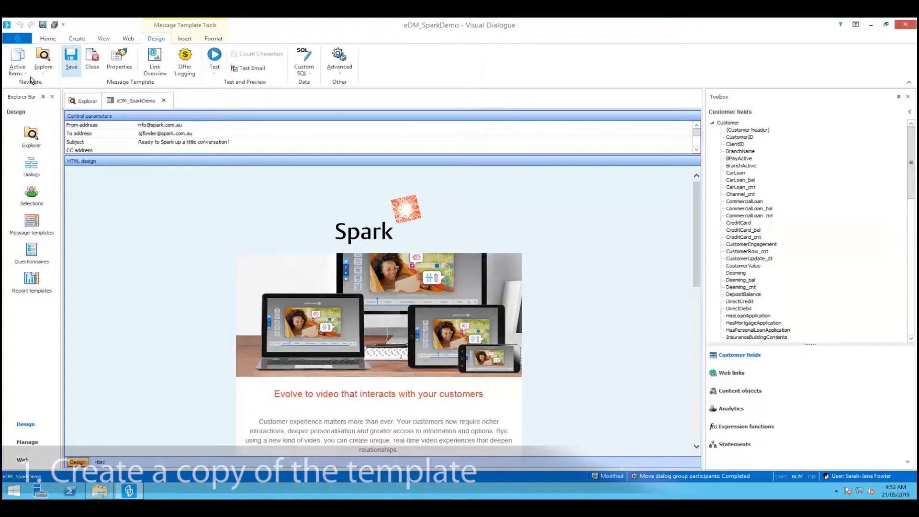
left_click(17, 39)
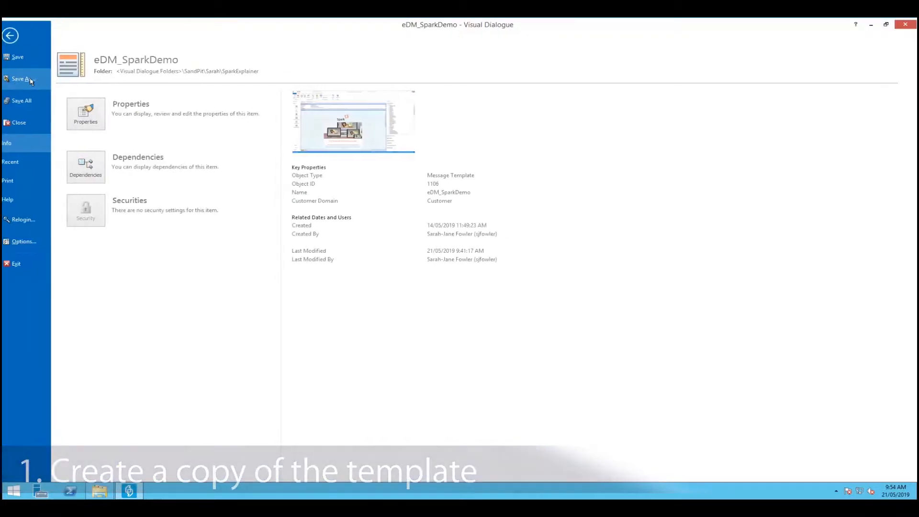
left_click(29, 80)
key("End")
type("_")
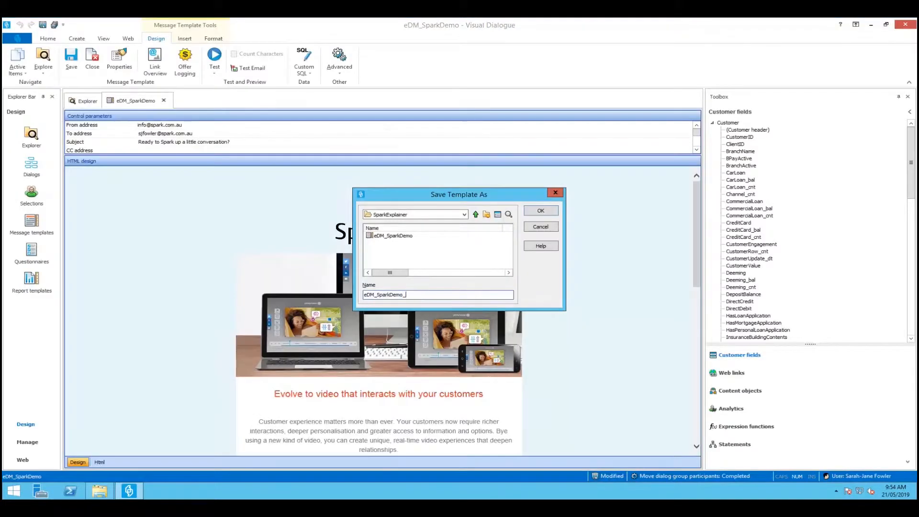
left_click(543, 210)
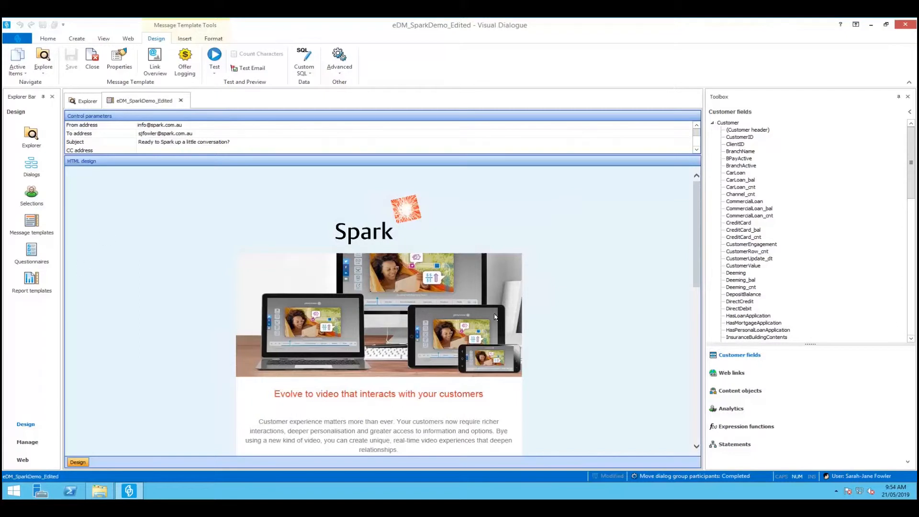
Change the end of the email subject so it reads "Ready to Spark up a little conversation..."
left_click_drag(182, 154, 177, 179)
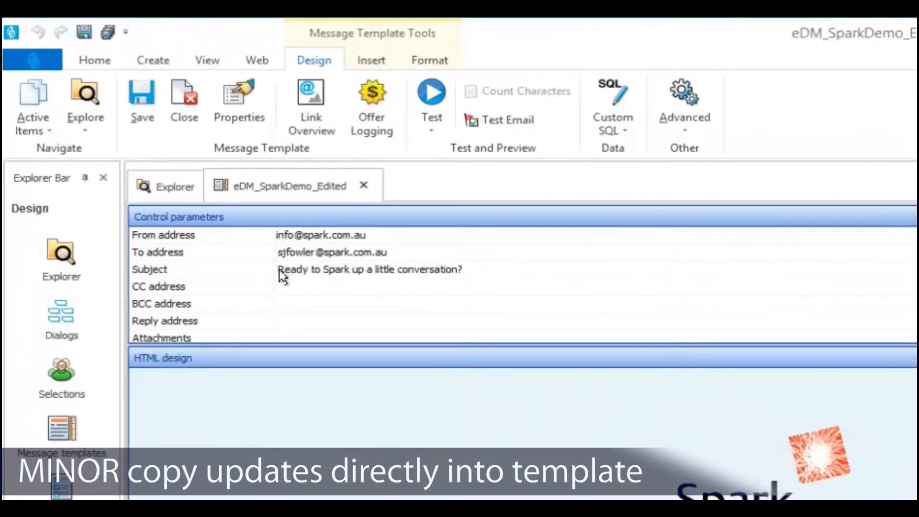
left_click(456, 276)
left_click(453, 270)
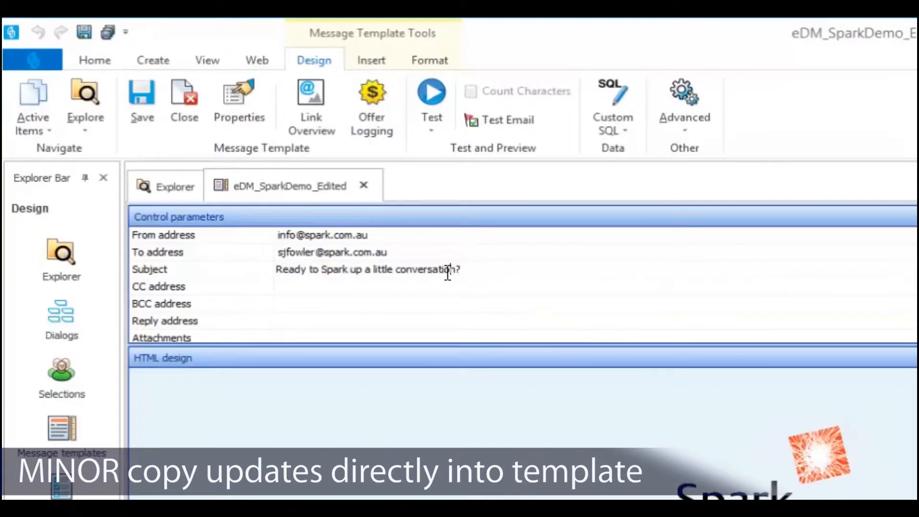
key("BackSpace")
type("...")
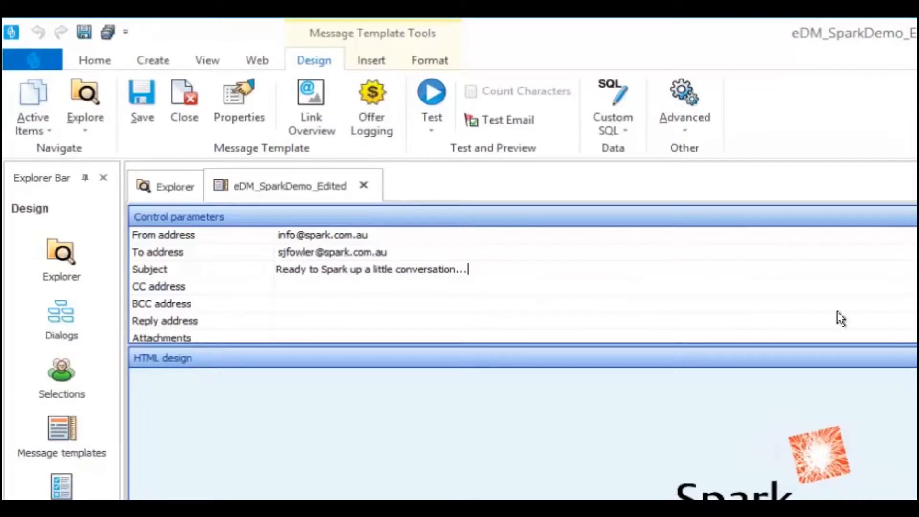
left_click_drag(831, 350, 826, 313)
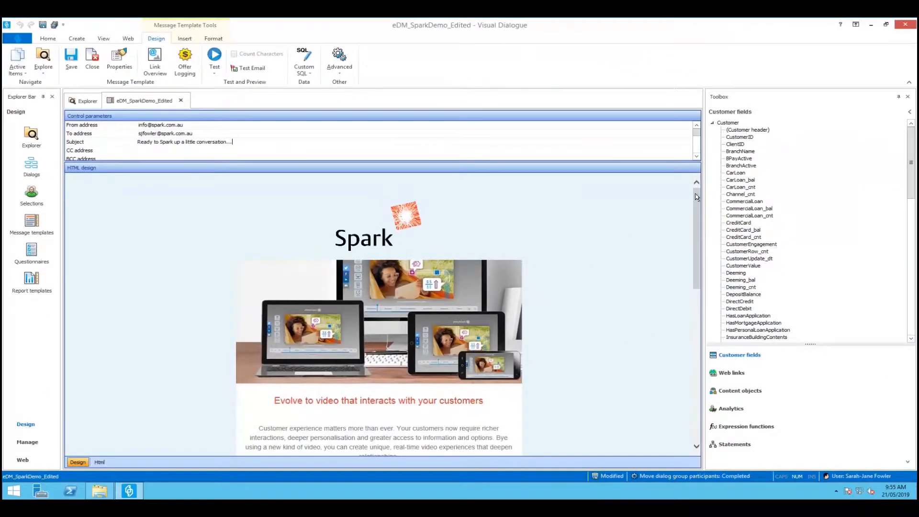
mouse_move(696, 197)
left_mouse_down()
mouse_move(699, 284)
mouse_move(699, 192)
left_mouse_up()
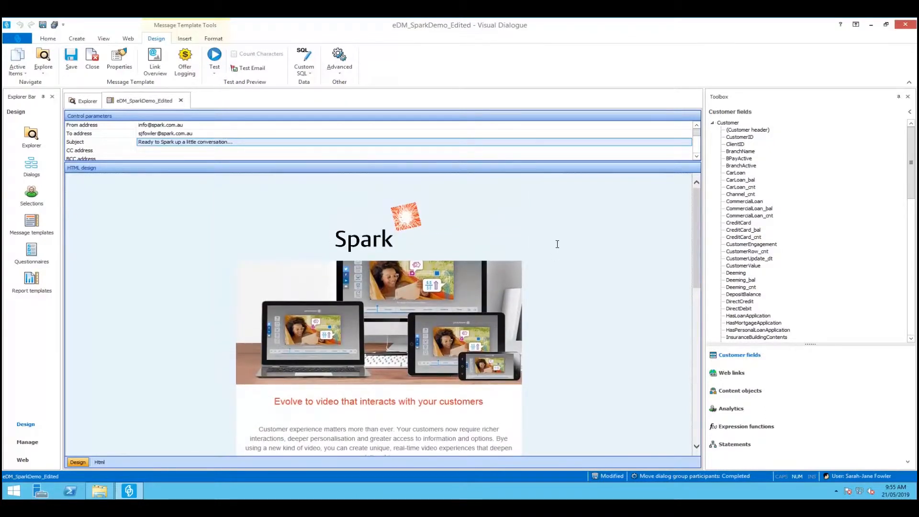
Find "Bye" in the email design and correct it to "By" in the introductory paragraph
scroll(557, 255, "down", 3)
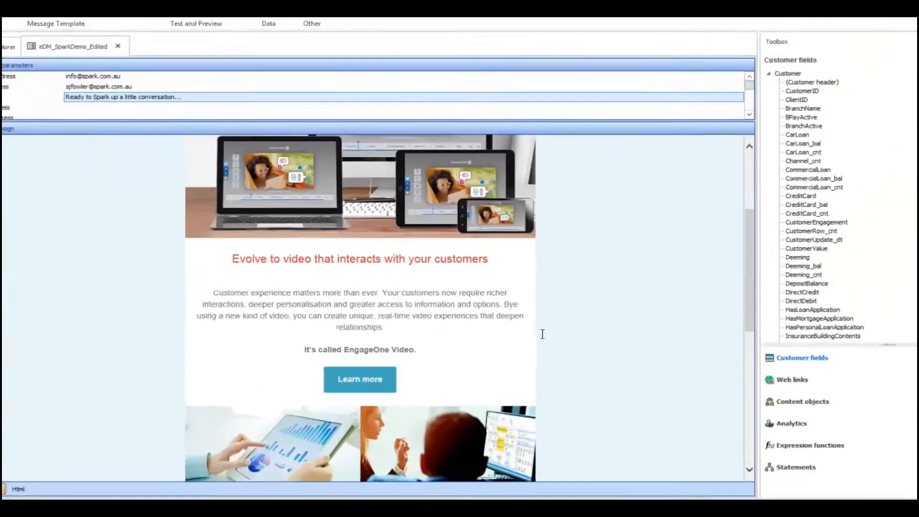
key("ctrl+f")
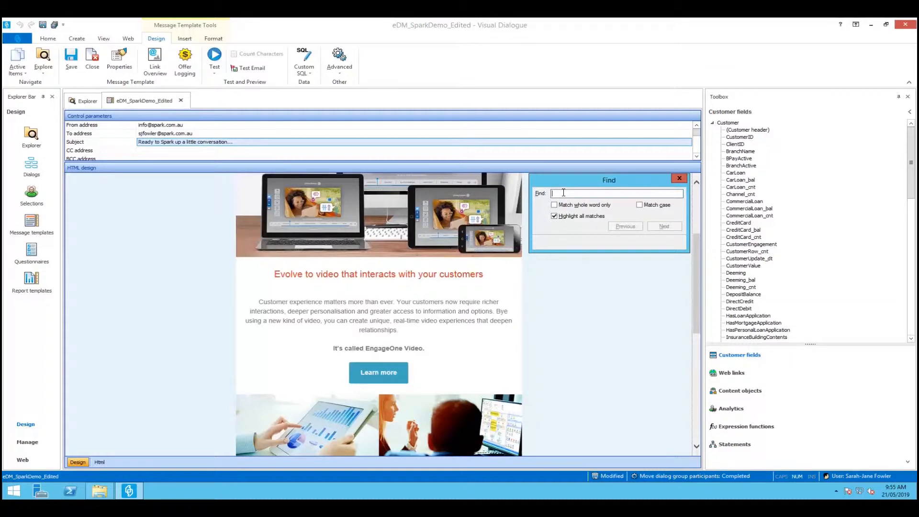
type("Bye")
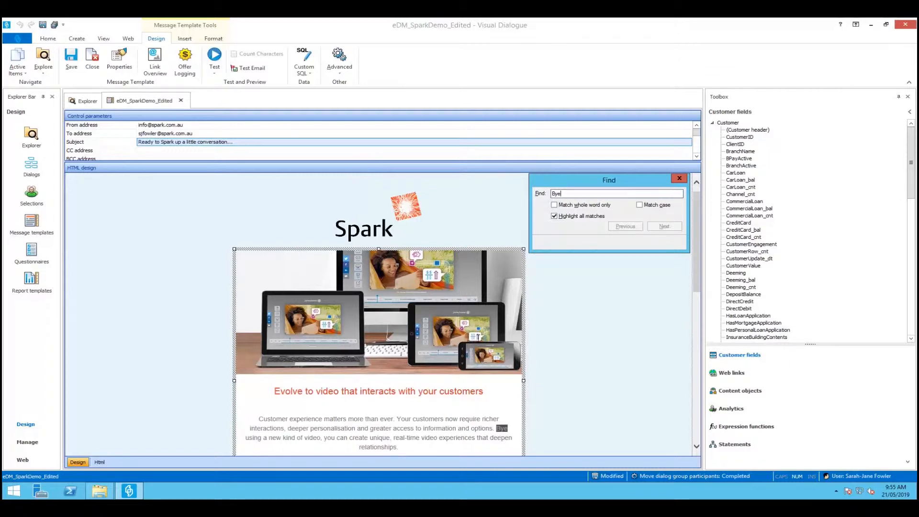
left_click(504, 429)
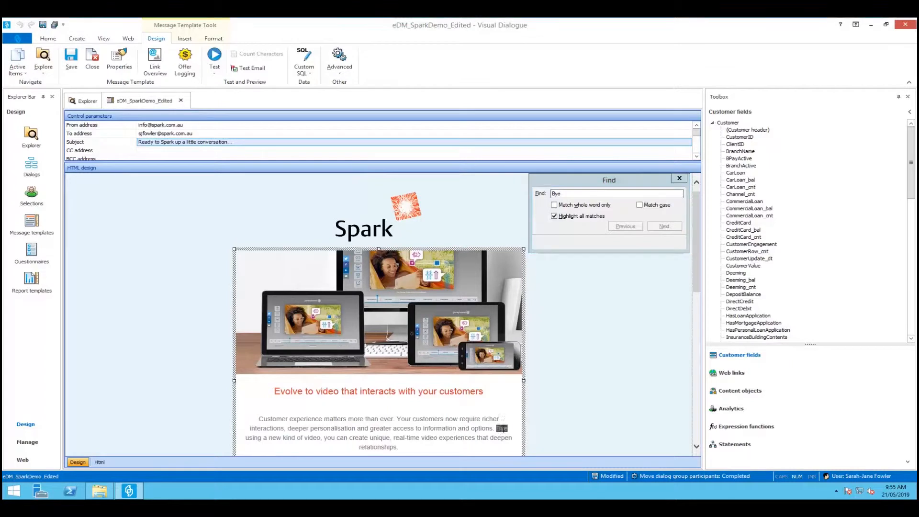
key("BackSpace")
key("BackSpace")
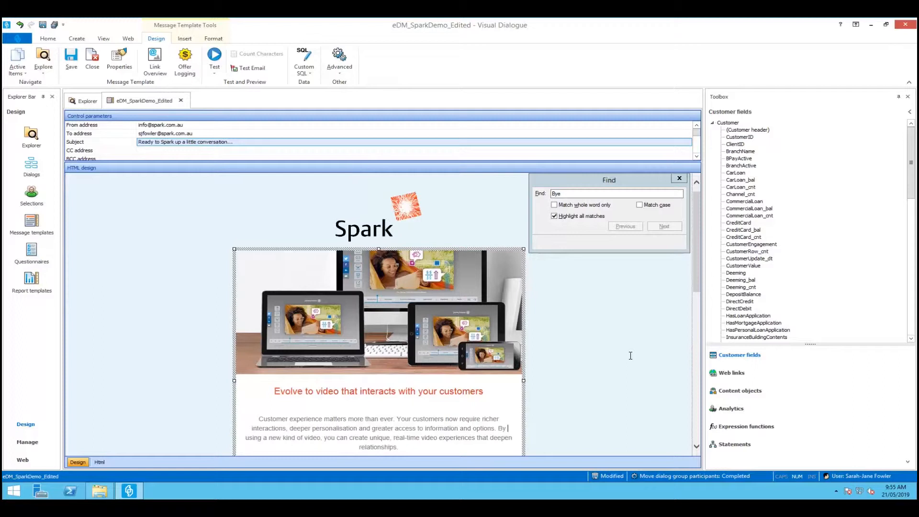
Look through the email body and save the template with its copy corrections
scroll(631, 356, "down", 5)
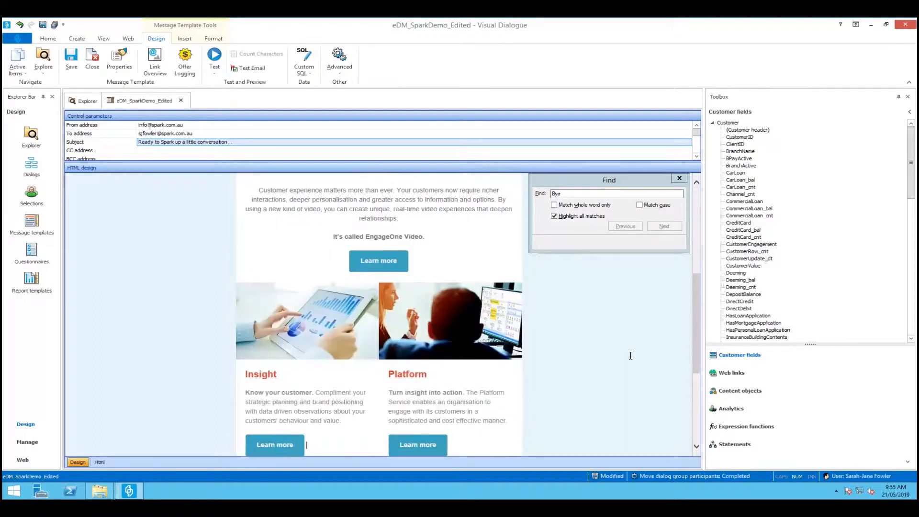
scroll(631, 355, "up", 3)
scroll(630, 356, "down", 3)
scroll(631, 355, "up", 1)
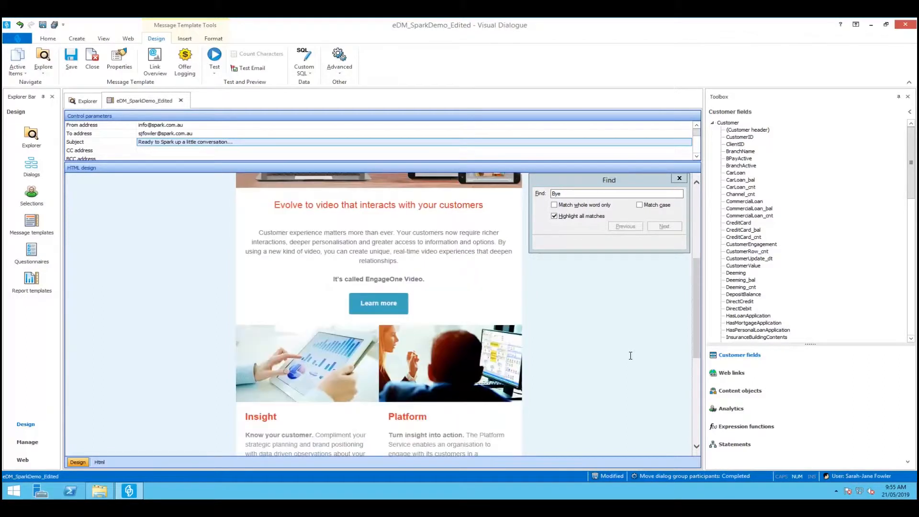
scroll(631, 356, "up", 4)
scroll(465, 396, "down", 1)
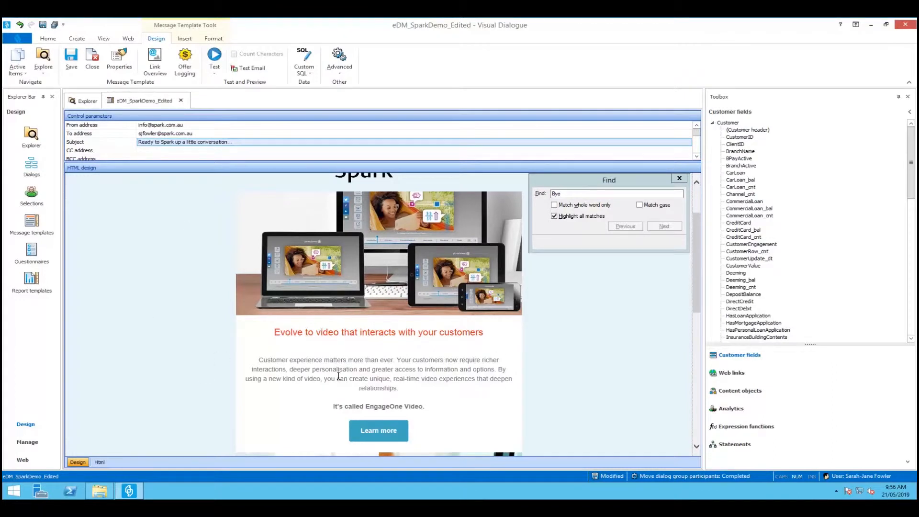
left_click(72, 60)
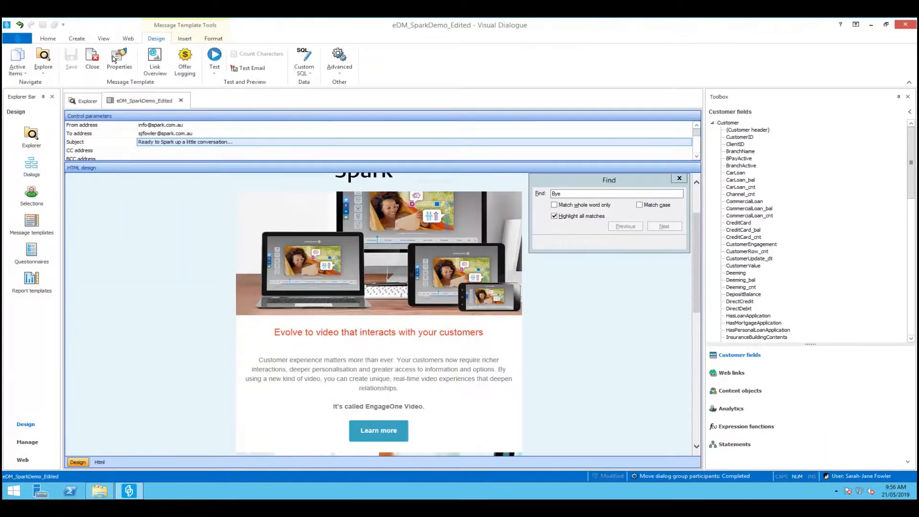
Rename the tracking name of the services/platform hyperlink to "campaign button", then save the template and close the text search
scroll(114, 59, "down", 4)
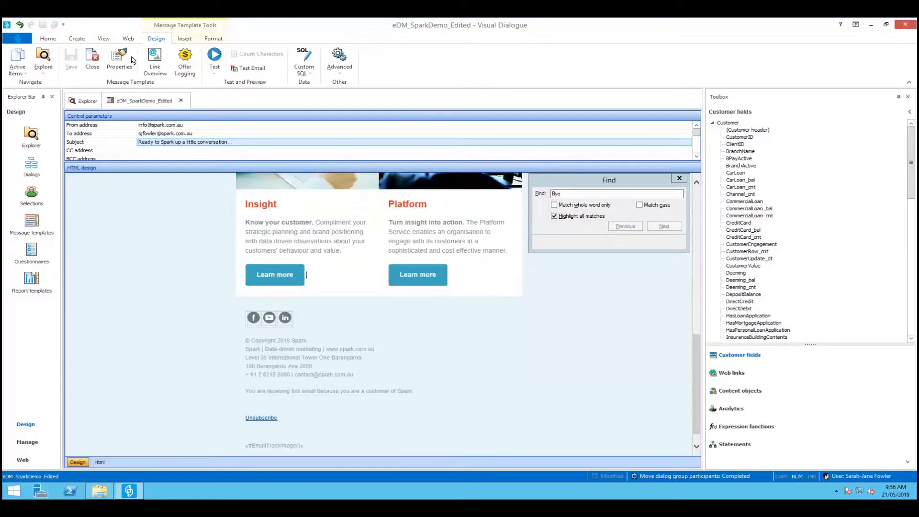
scroll(136, 59, "up", 7)
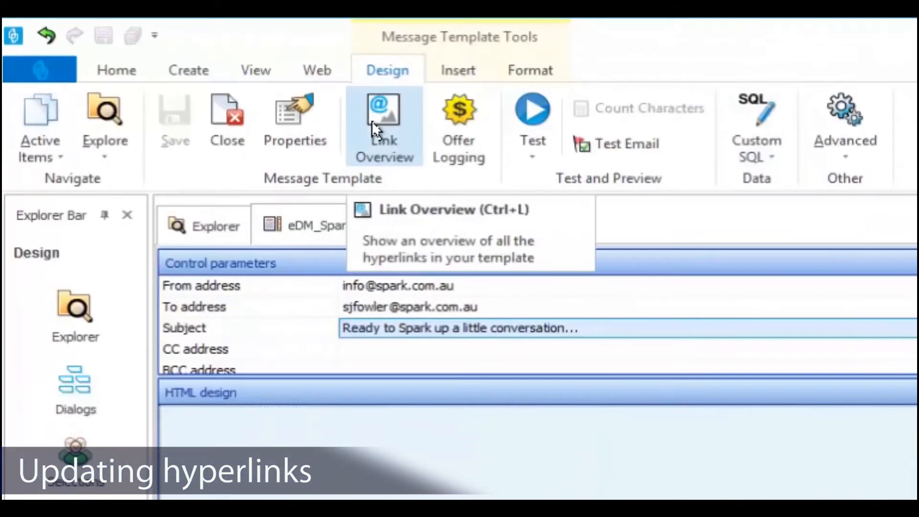
left_click(372, 120)
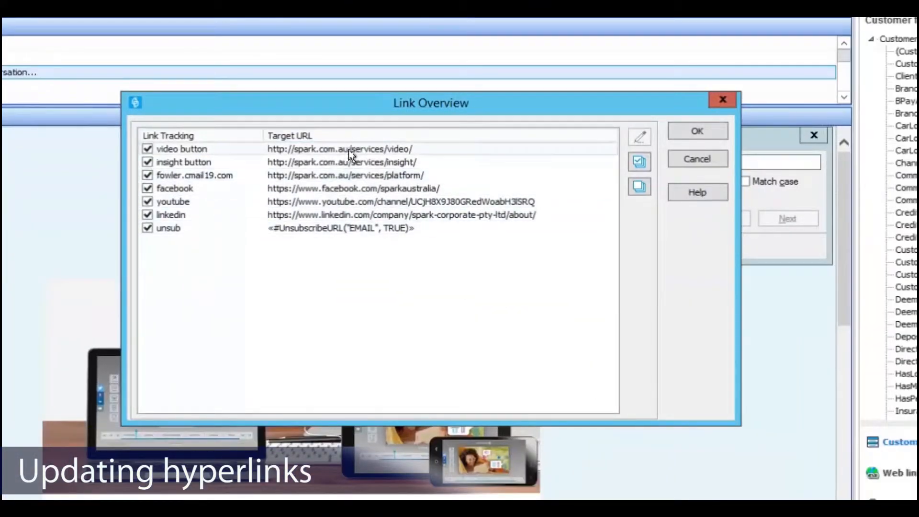
double_click(202, 177)
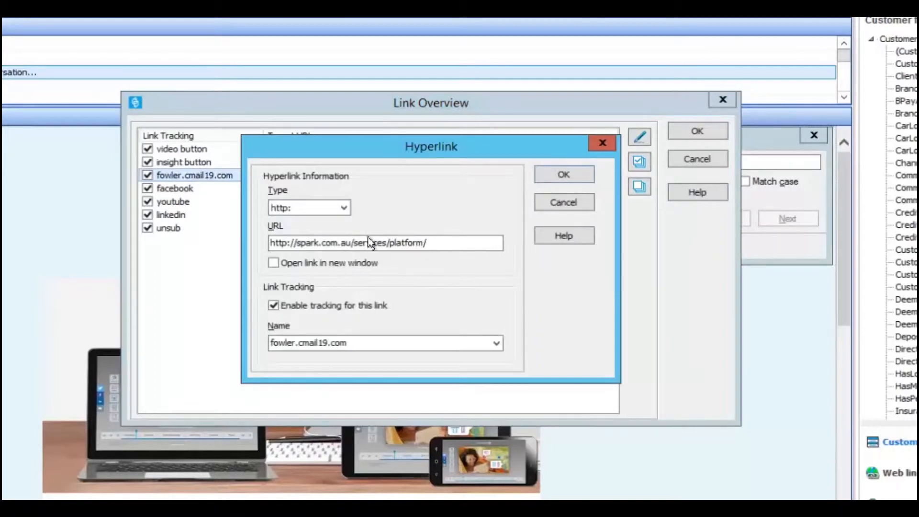
double_click(356, 345)
type("campaign")
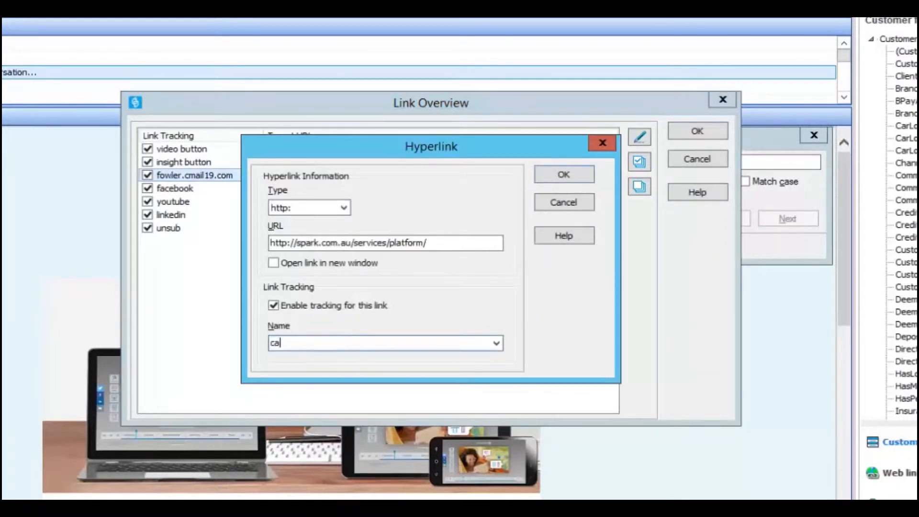
type(" button")
key("Return")
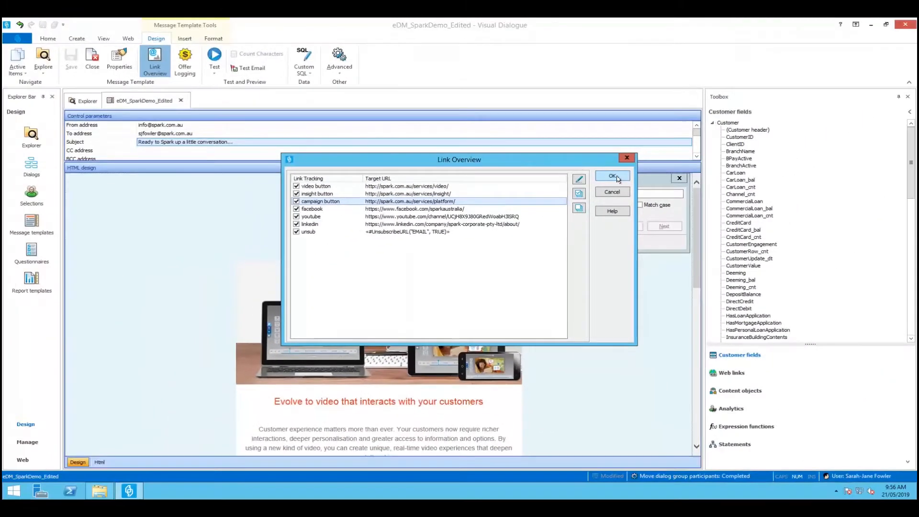
left_click(698, 131)
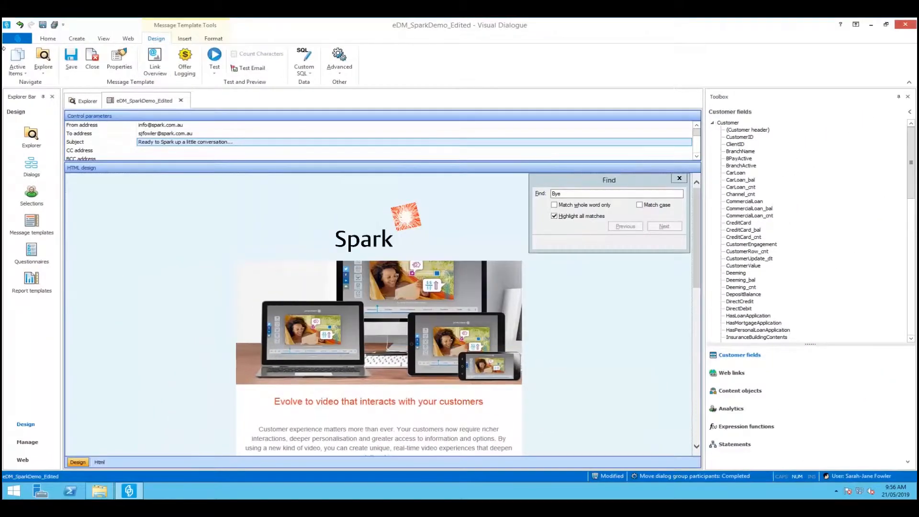
left_click(70, 59)
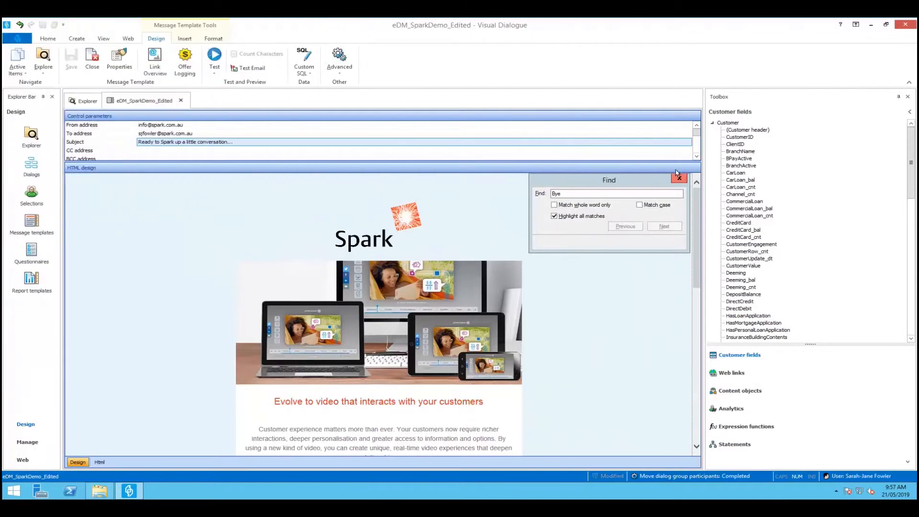
left_click(679, 178)
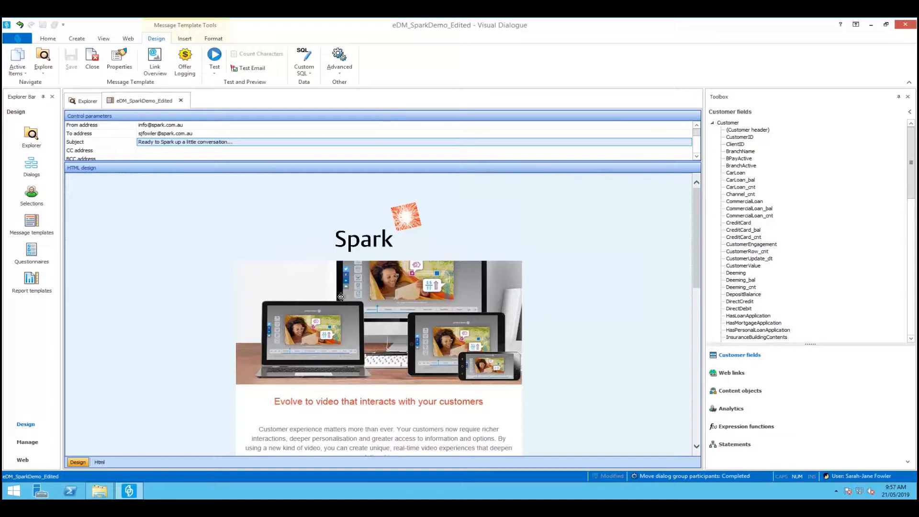
scroll(415, 285, "down", 3)
scroll(417, 288, "down", 3)
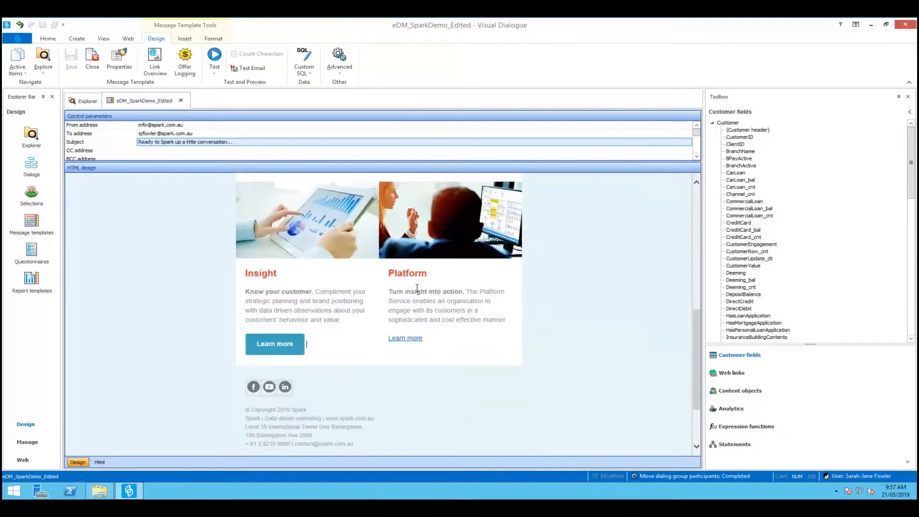
scroll(415, 287, "up", 5)
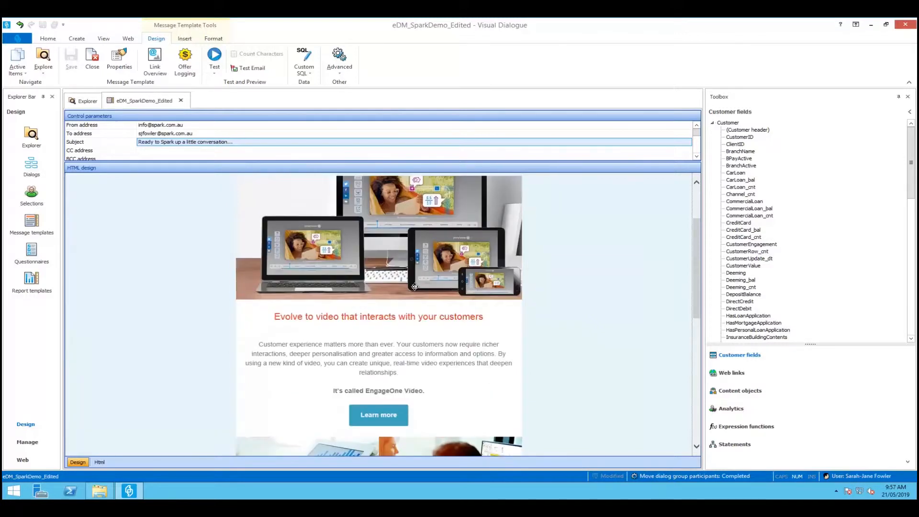
scroll(415, 284, "up", 2)
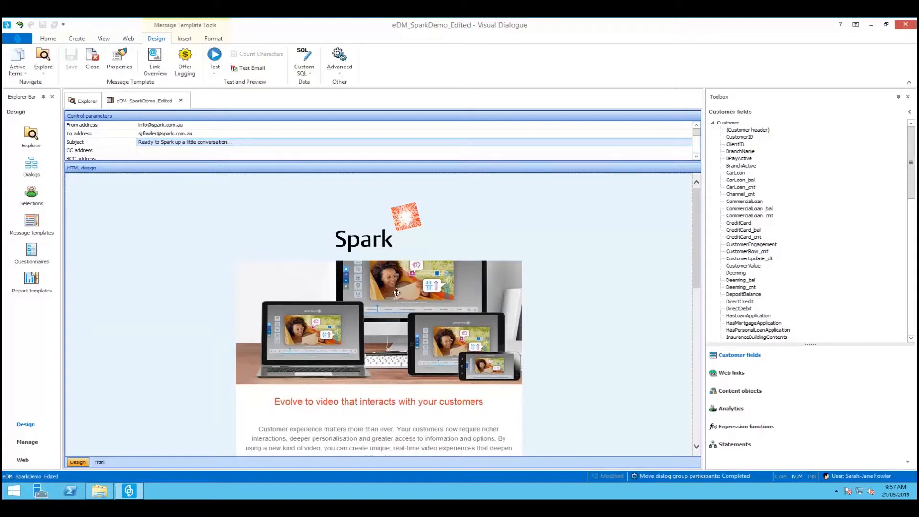
scroll(535, 232, "down", 2)
scroll(534, 232, "up", 2)
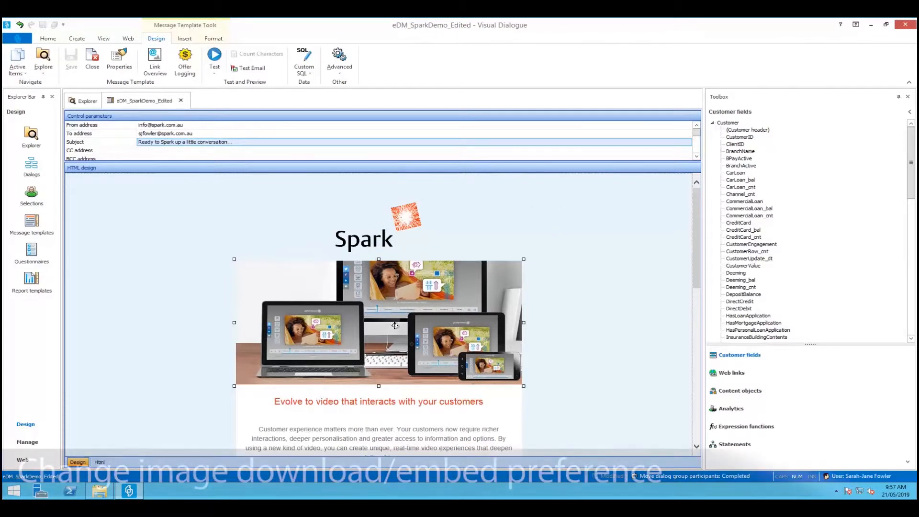
Set the Spark logo's picture source to the published file Spark_logo_CMYK_SmallTransparent.png and attach it so the picture is embedded in the email
left_click(369, 233)
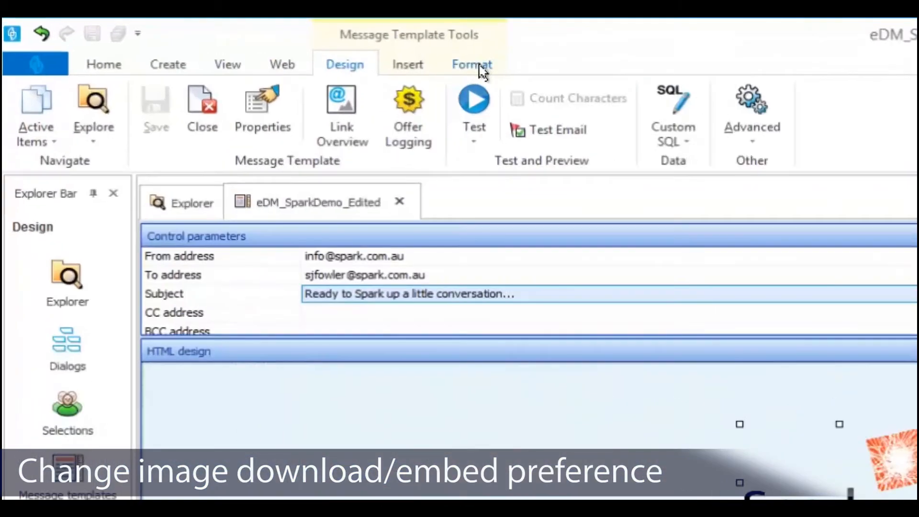
left_click(475, 67)
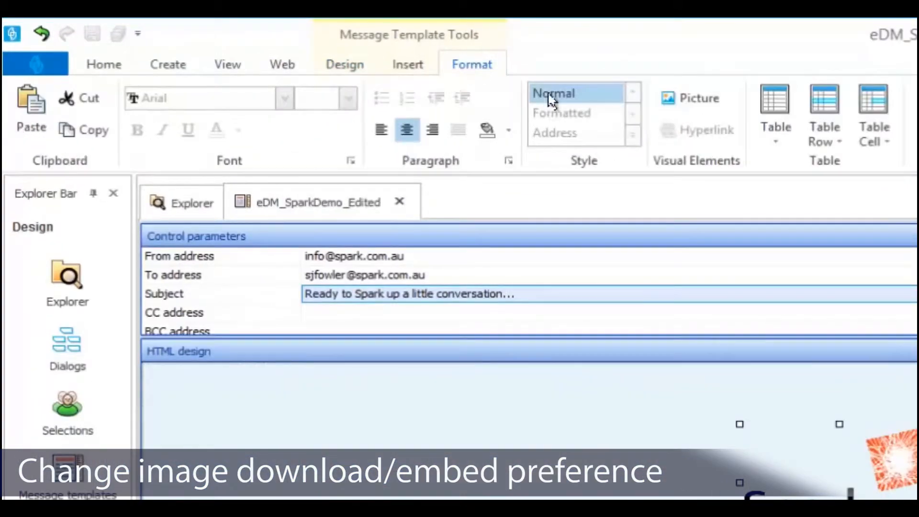
left_click(695, 101)
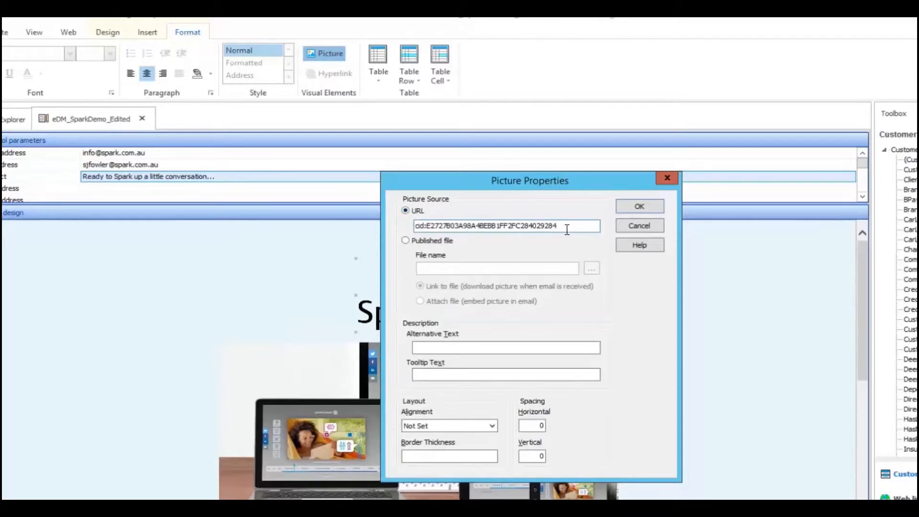
left_click_drag(555, 226, 413, 226)
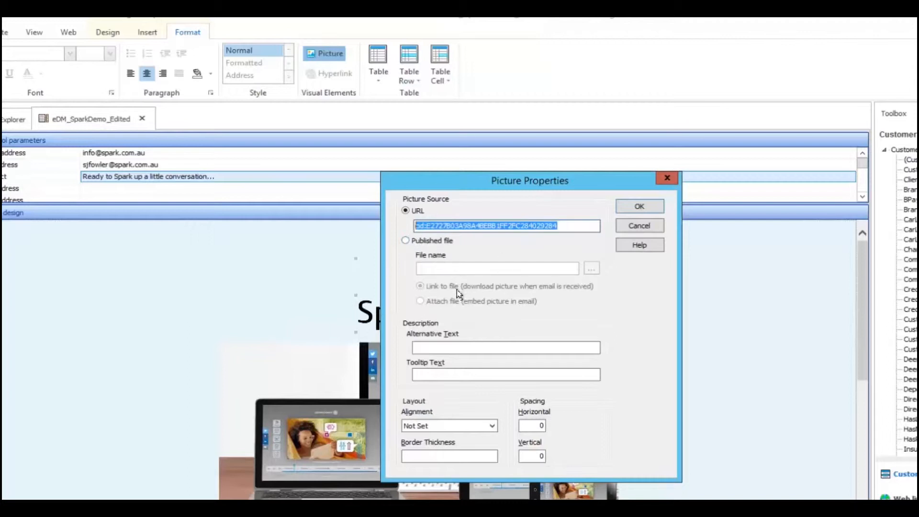
left_click(404, 242)
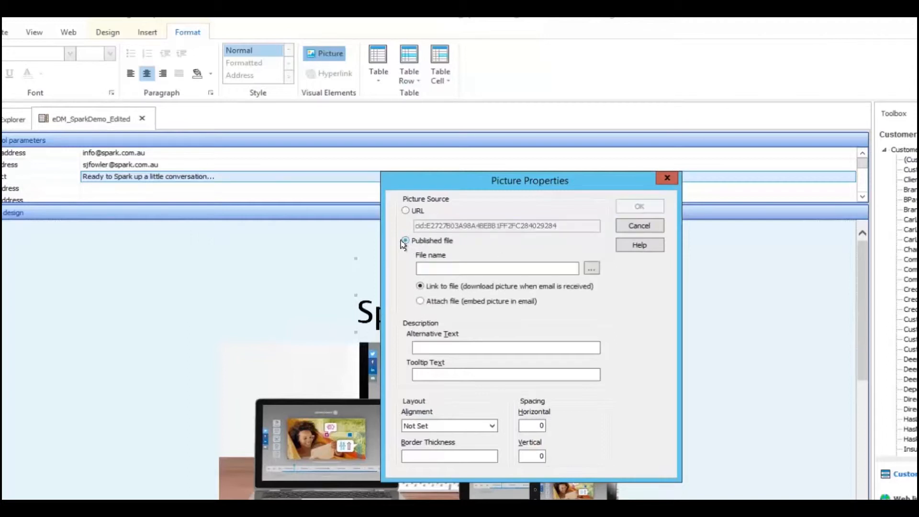
left_click(592, 269)
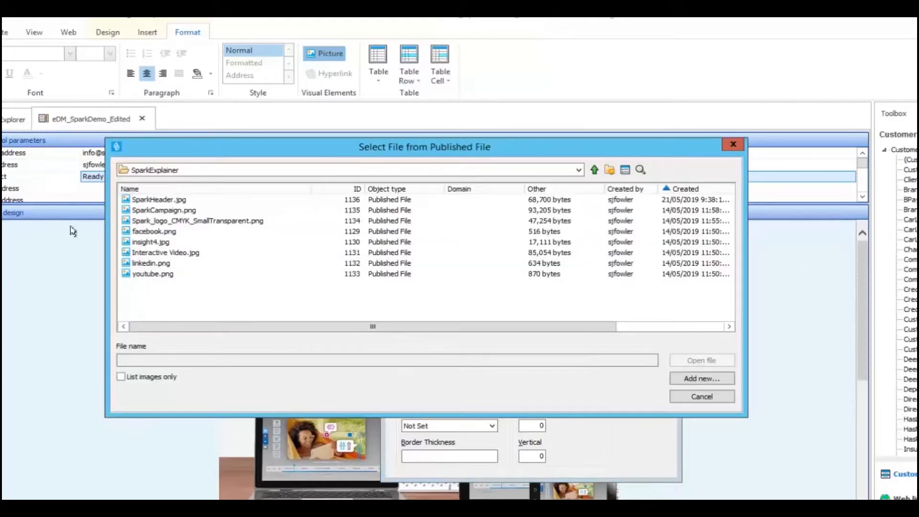
left_click_drag(437, 147, 477, 259)
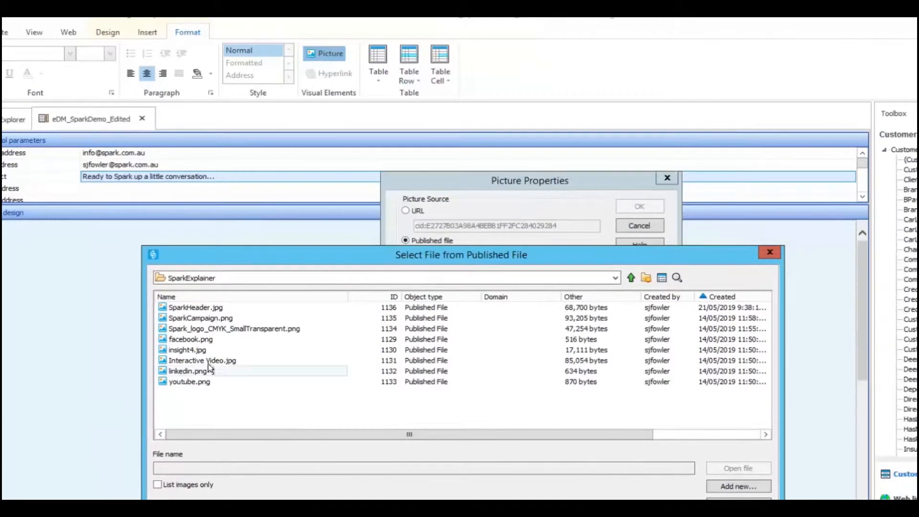
left_click(174, 330)
left_click(735, 473)
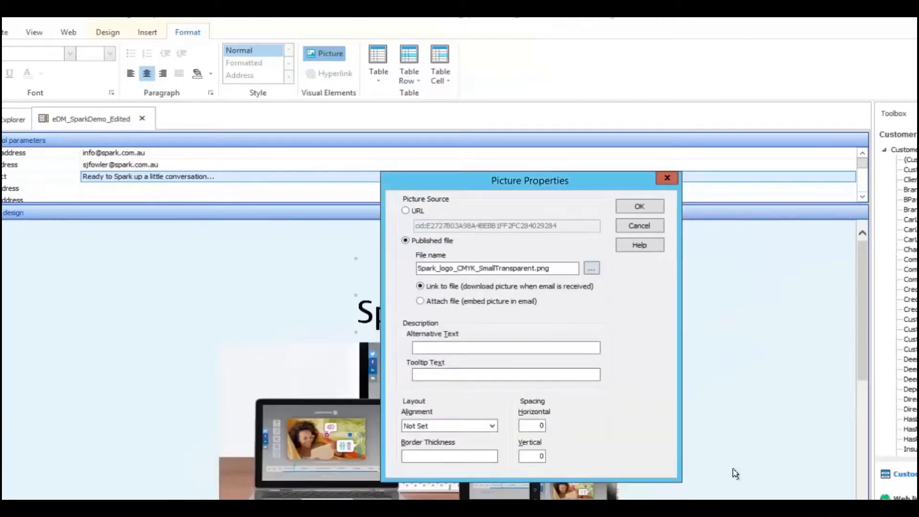
left_click(421, 302)
left_click(639, 207)
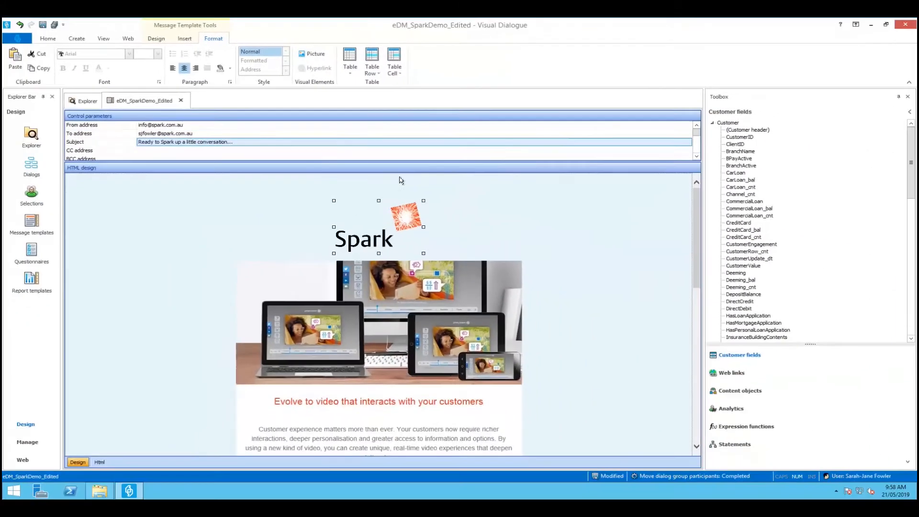
Replace the devices banner below the logo with the published file SparkHeader.jpg, attached so it is embedded in the email
scroll(473, 258, "down", 5)
left_click(154, 39)
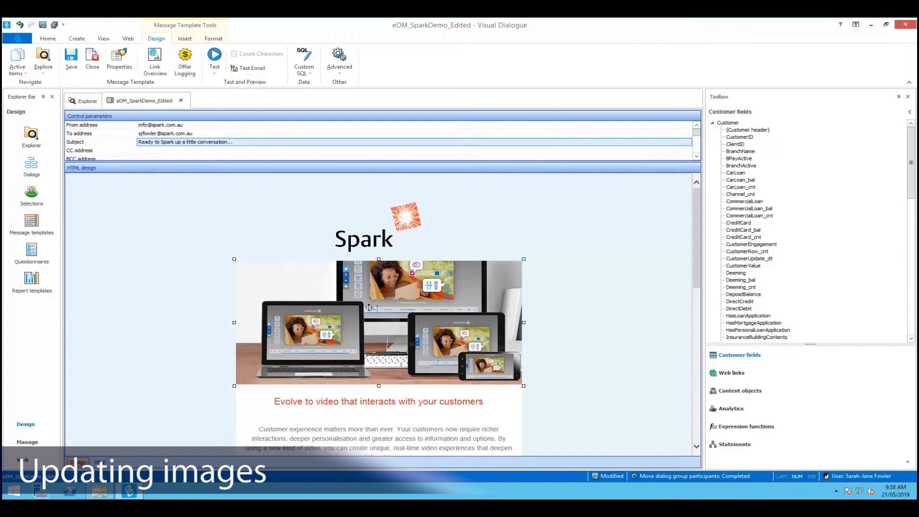
left_click(213, 39)
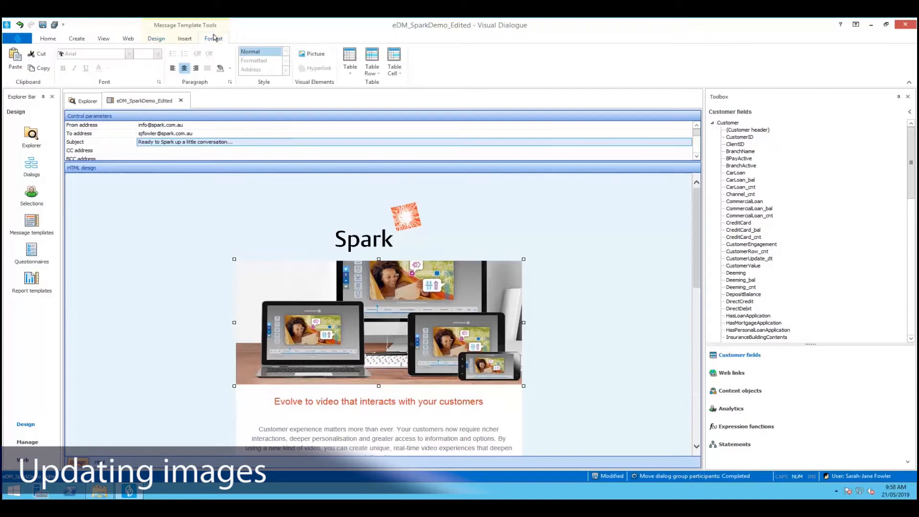
left_click(326, 55)
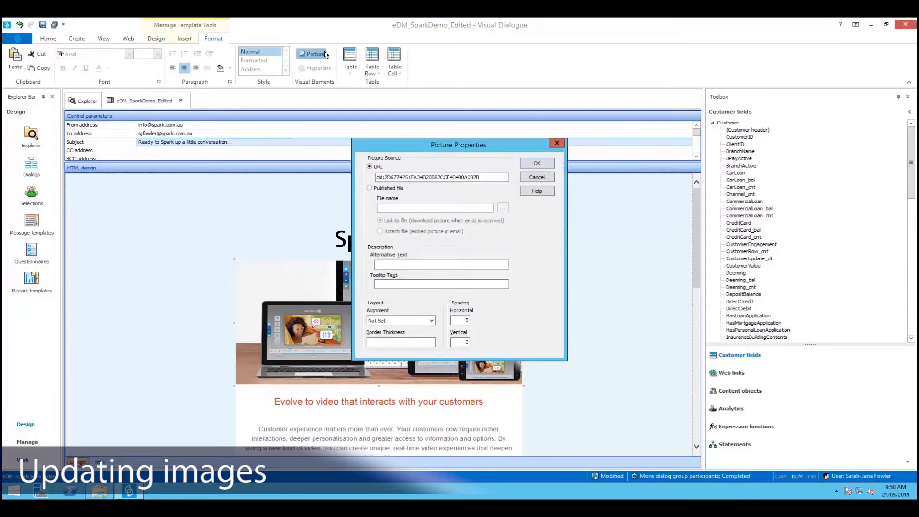
left_click(370, 188)
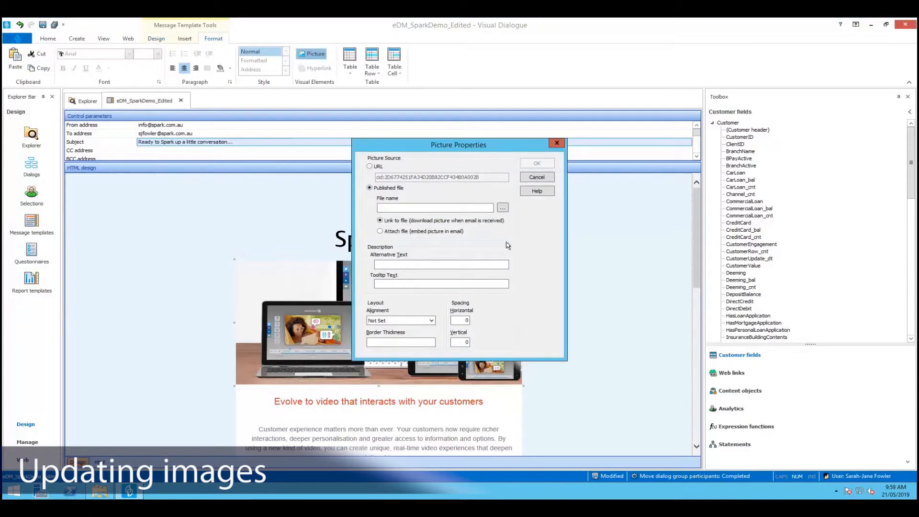
left_click(502, 208)
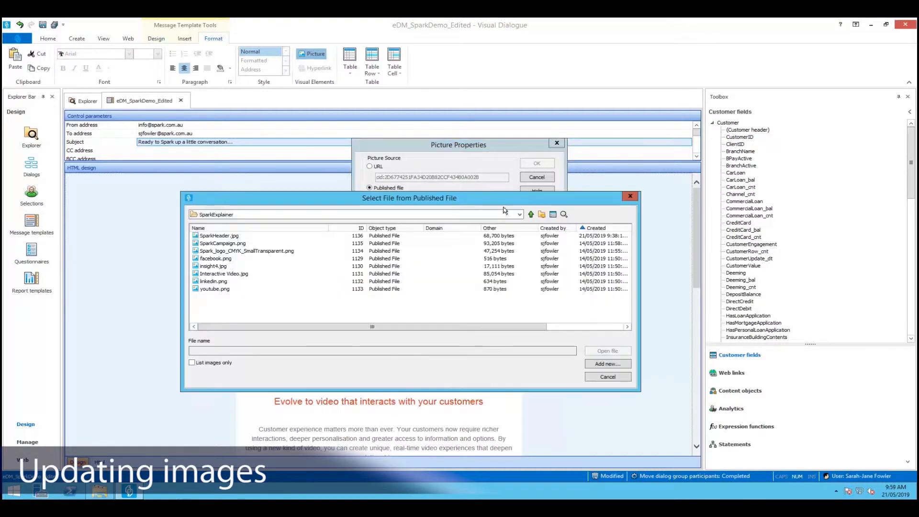
left_click(212, 236)
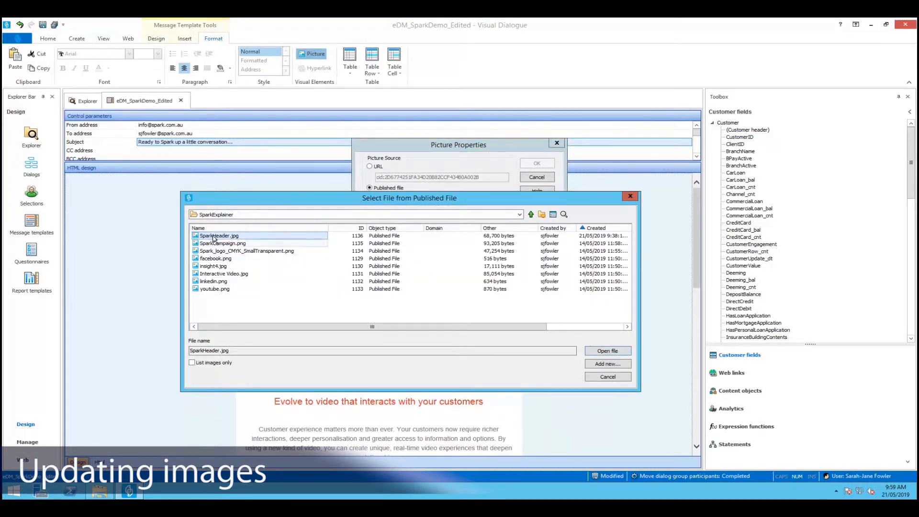
left_click(608, 351)
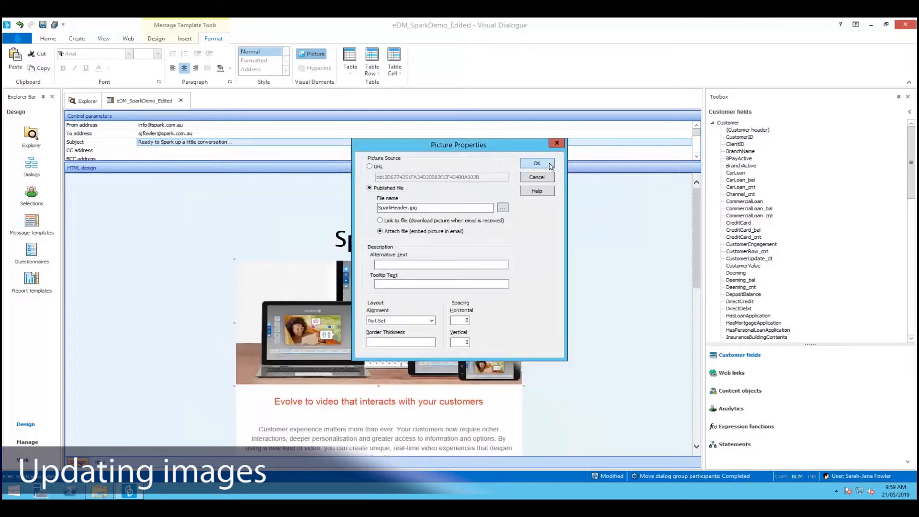
left_click(537, 164)
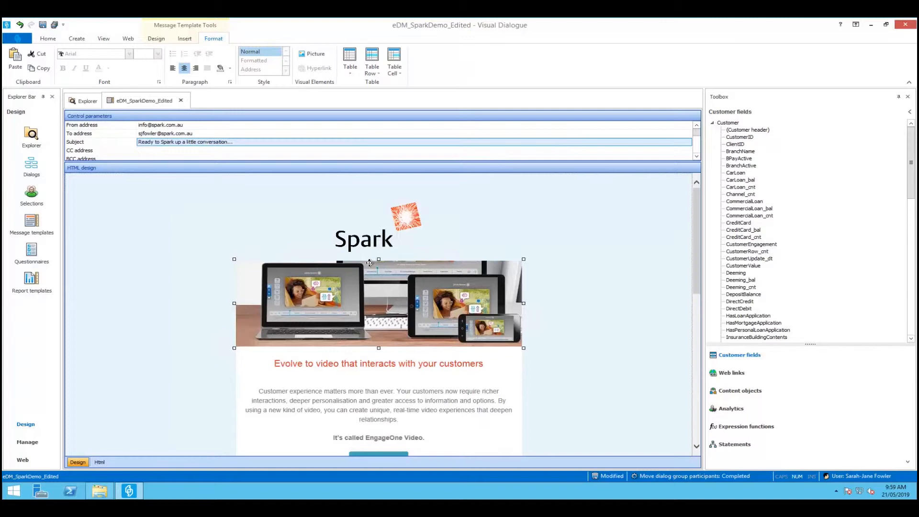
Show the contents of the SparkExplainer folder in the Explorer and make the file list area taller
left_click(80, 100)
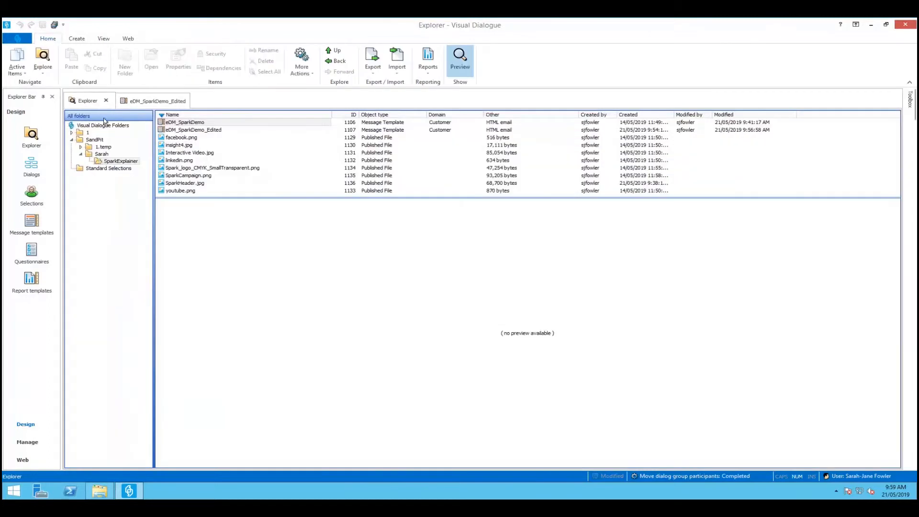
left_click(103, 163)
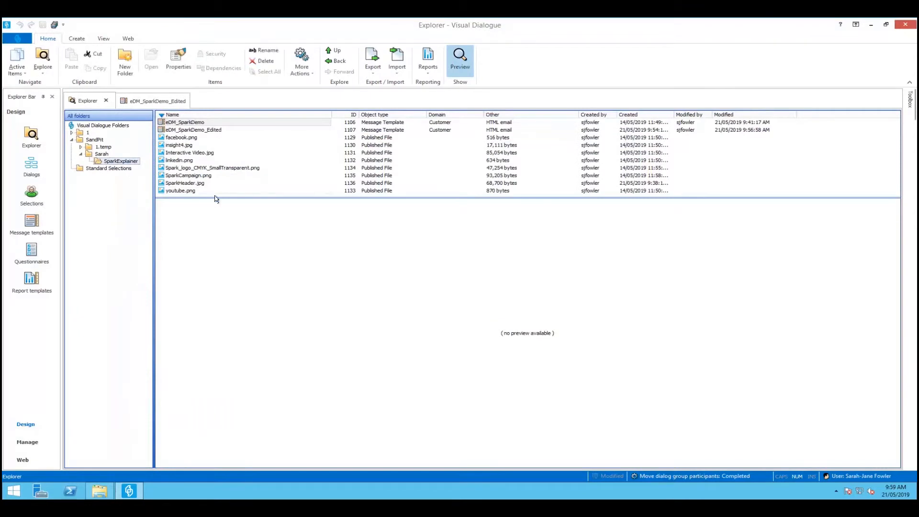
left_click_drag(222, 197, 211, 268)
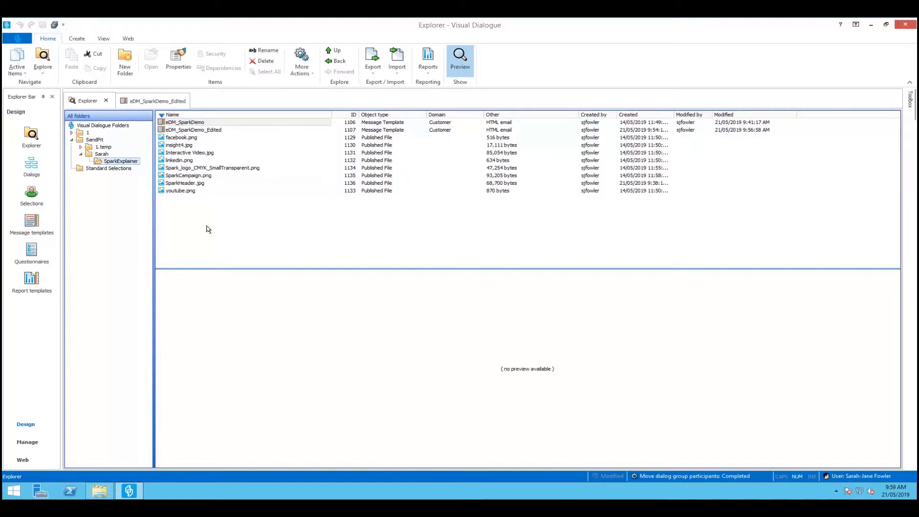
Copy the SparkHeader2 image from the local "1. Spark Explainer Video" folder into the sparkdemo folder on the remote desktop
key("alt+Tab")
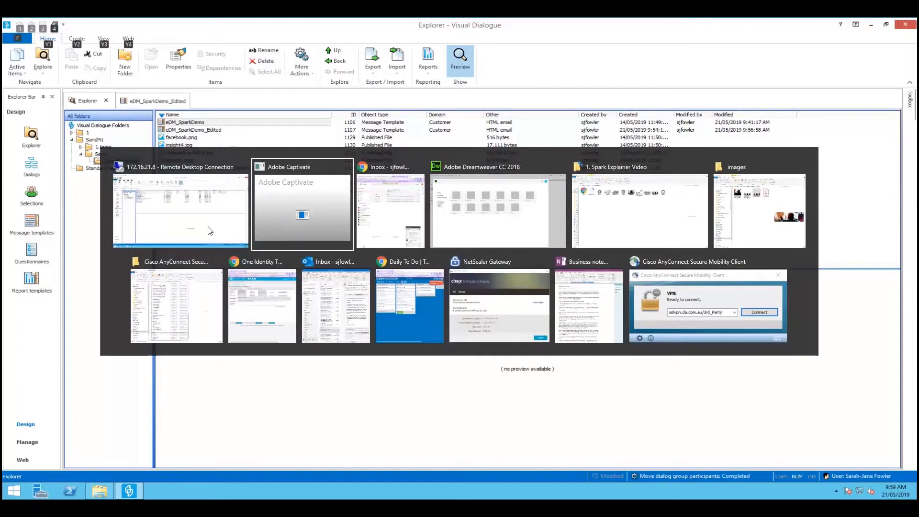
left_click(645, 227)
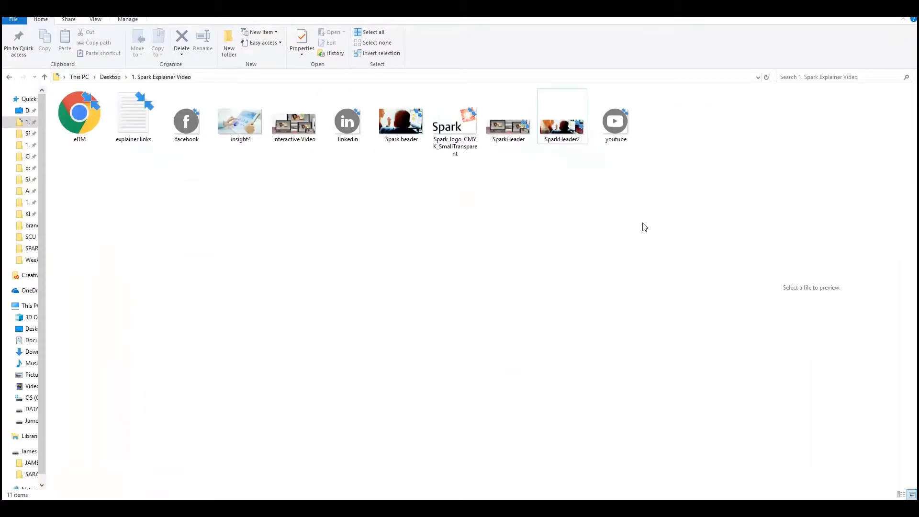
left_click(563, 136)
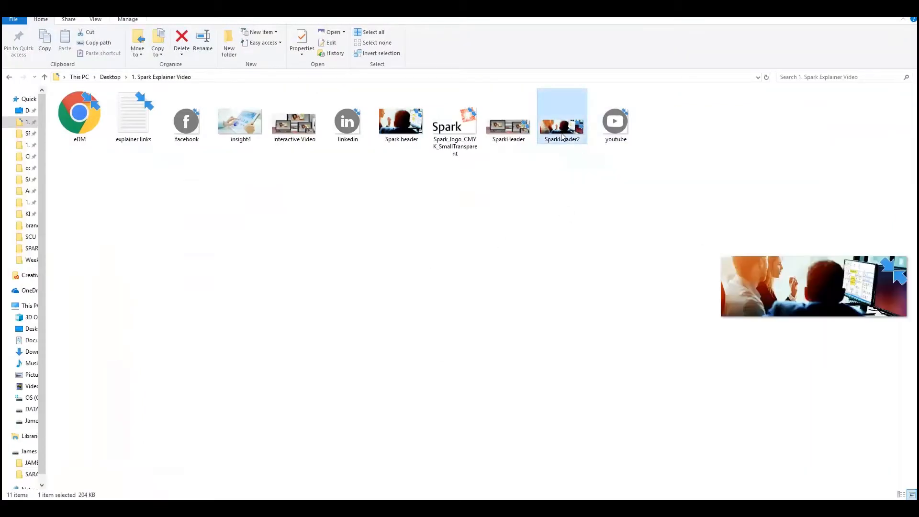
key("ctrl+c")
key("alt+Tab")
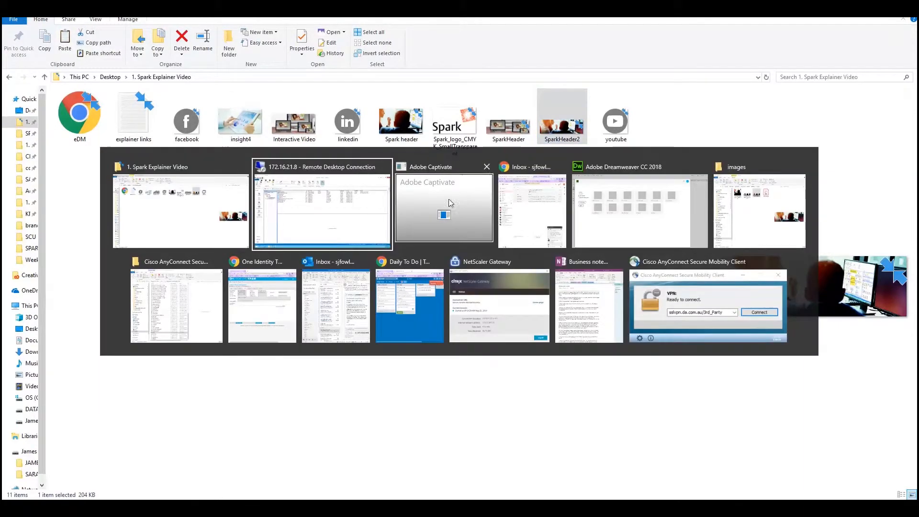
left_click(310, 218)
left_click(197, 220)
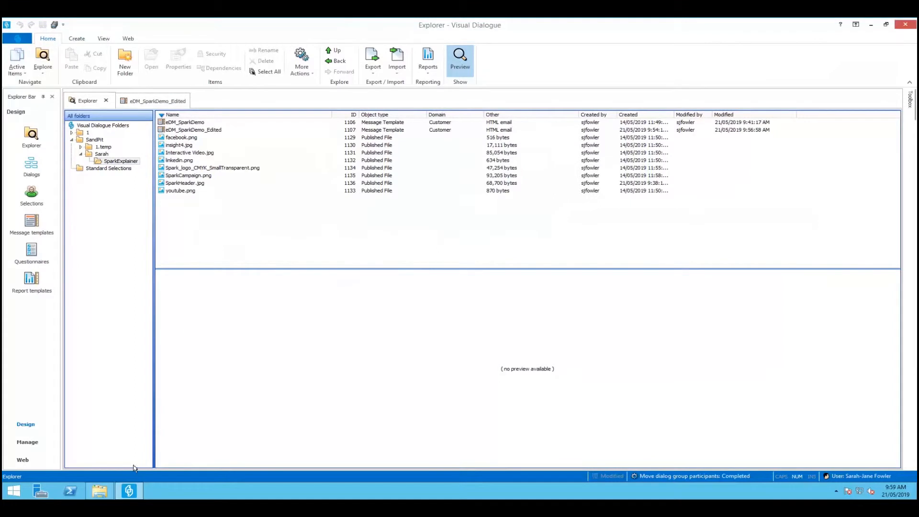
left_click(101, 492)
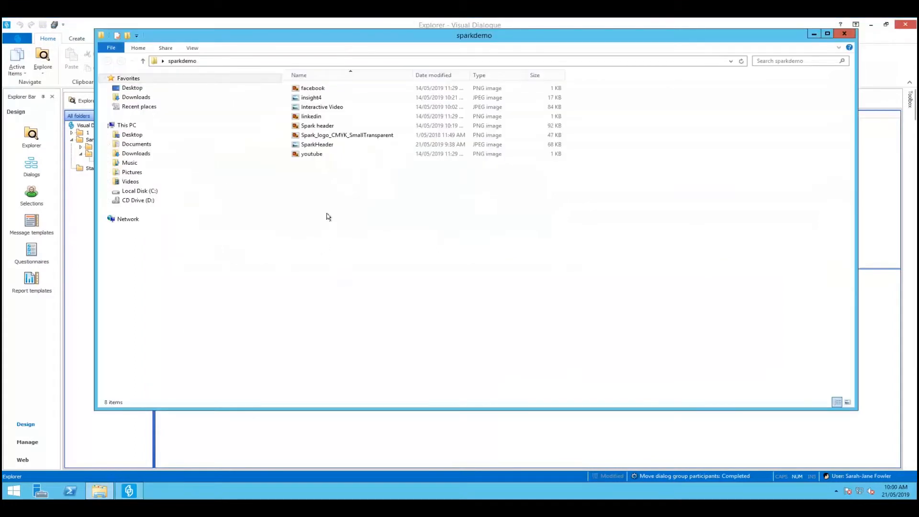
key("ctrl+v")
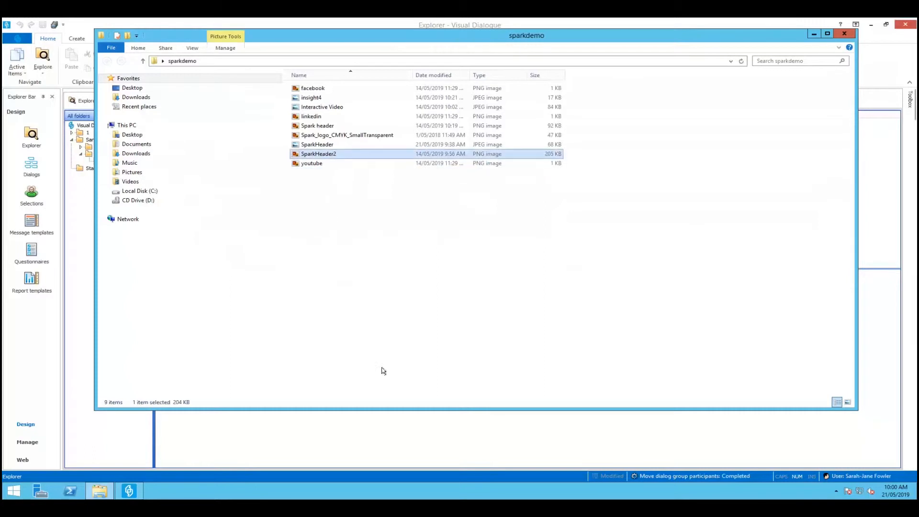
Return to Visual Dialogue and publish SparkHeader2 from the sparkdemo folder as a published file in the SparkExplainer folder
left_click(310, 431)
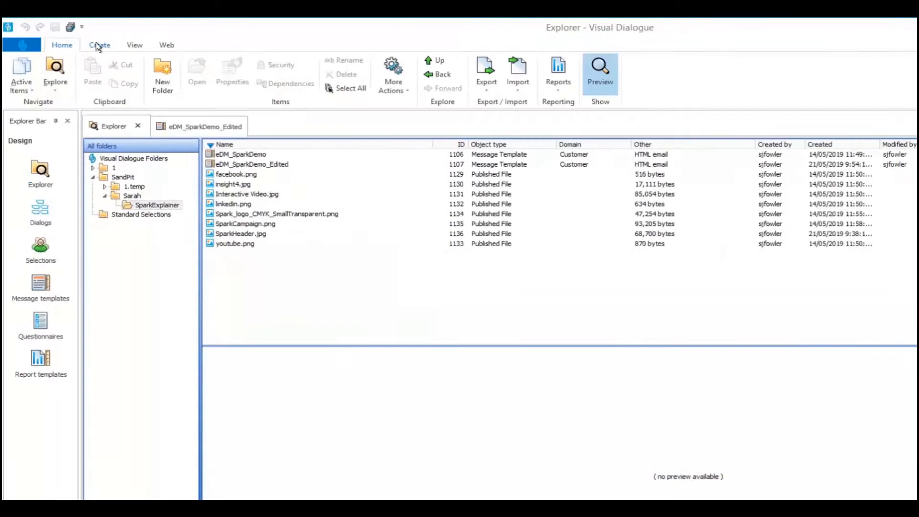
left_click(98, 47)
left_click(593, 77)
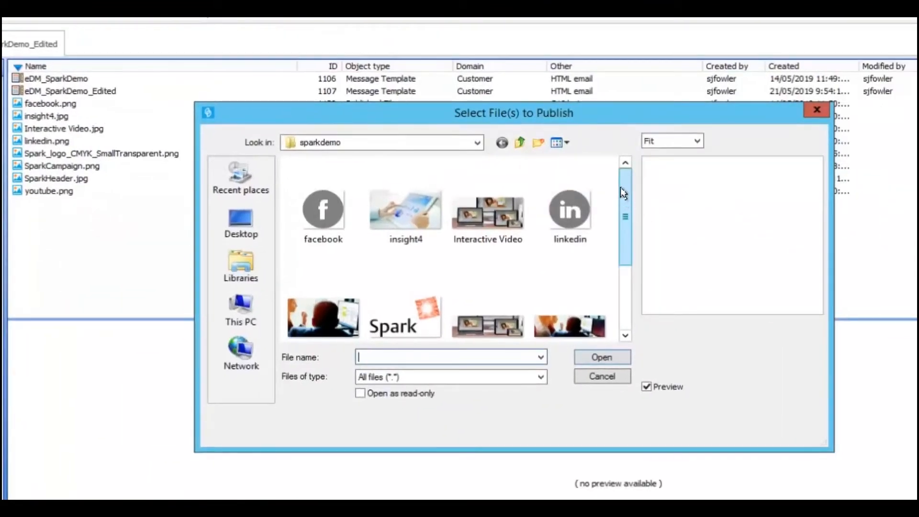
left_click_drag(623, 195, 627, 246)
left_click(585, 225)
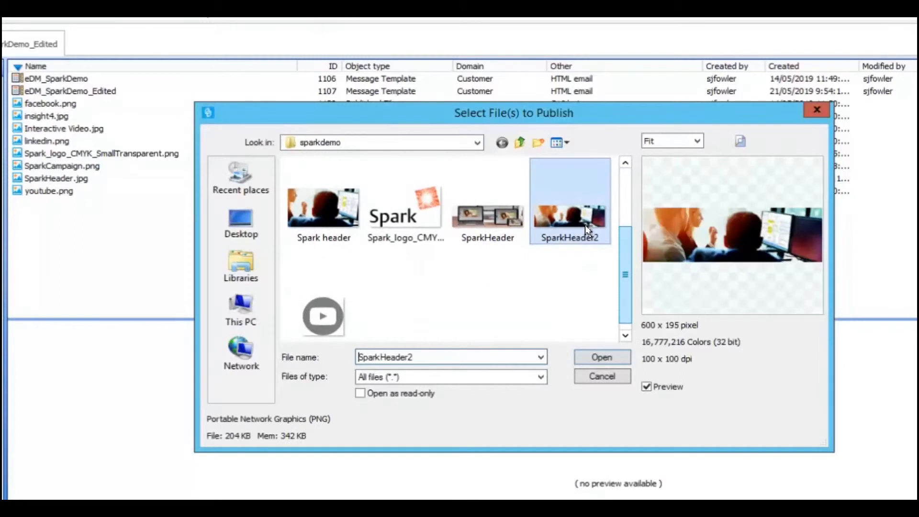
left_click(601, 357)
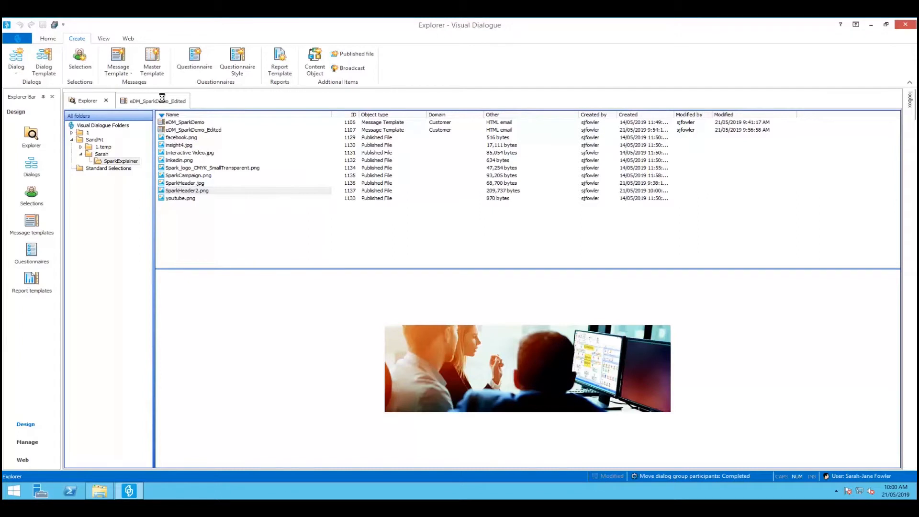
Replace the header picture in the eDM_SparkDemo_Edited template with the published file SparkHeader2.png, keeping it attached as an embedded picture
left_click(136, 102)
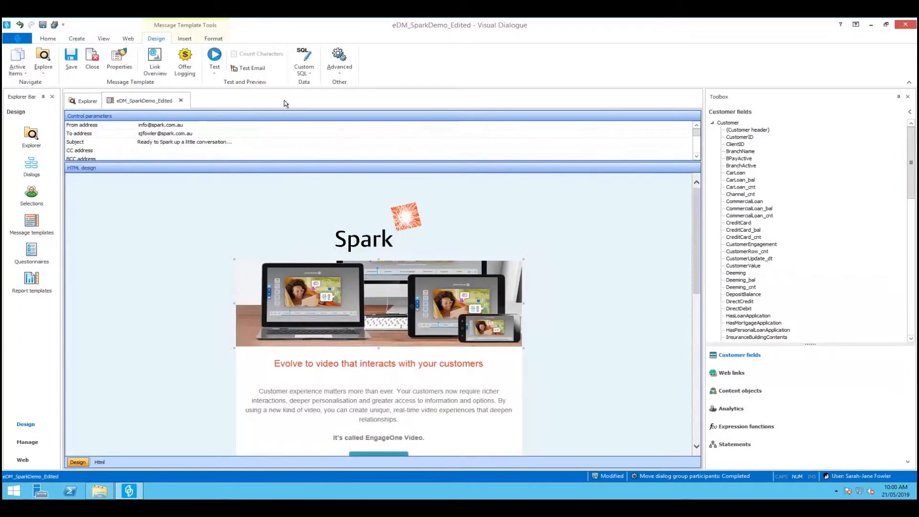
left_click(213, 38)
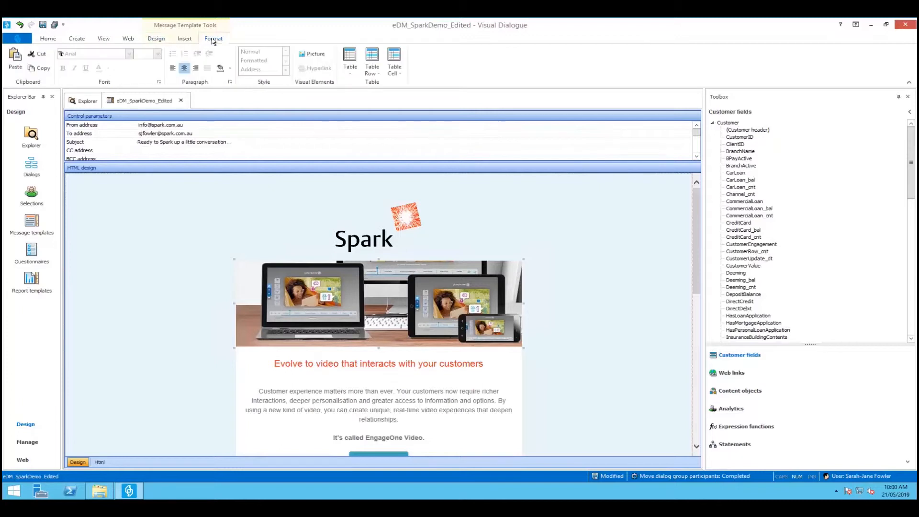
left_click(311, 54)
left_click(502, 207)
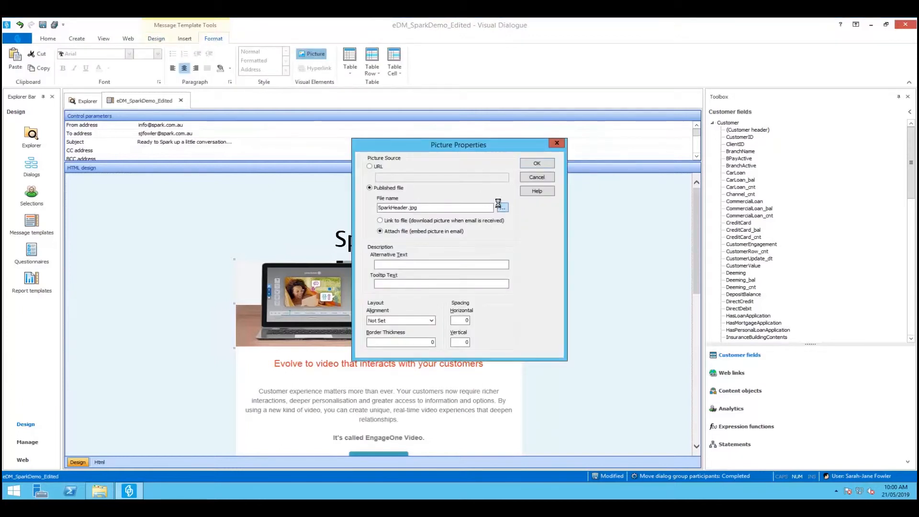
double_click(222, 238)
left_click(537, 163)
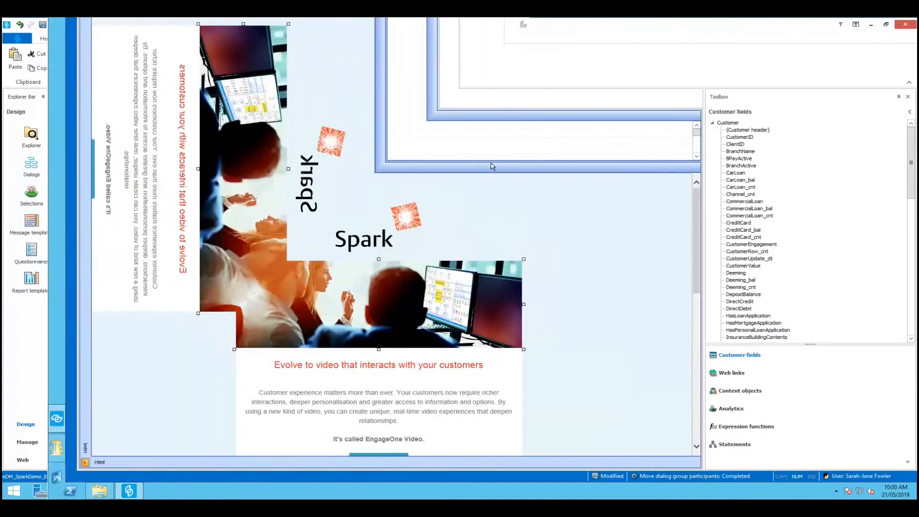
Show the HTML source of the eDM_SparkDemo_Edited template and copy all of its code
scroll(366, 181, "down", 3)
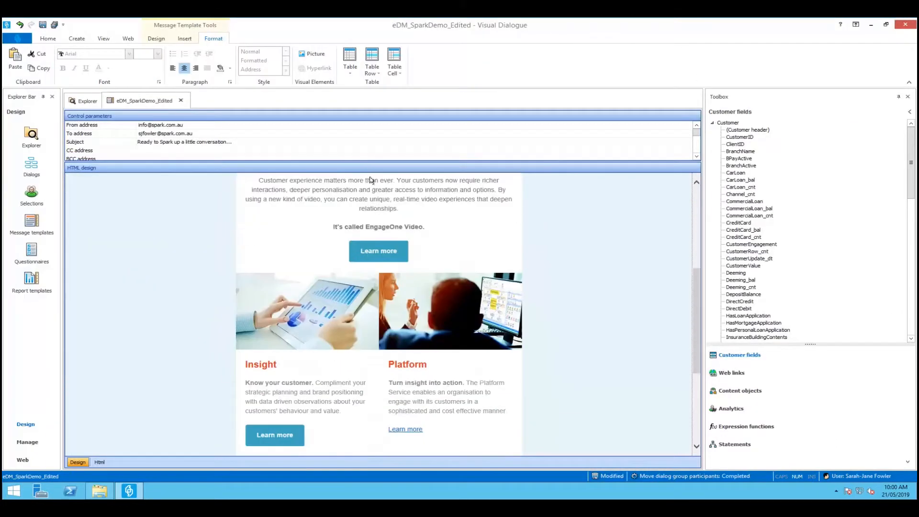
scroll(335, 189, "down", 2)
scroll(285, 206, "up", 5)
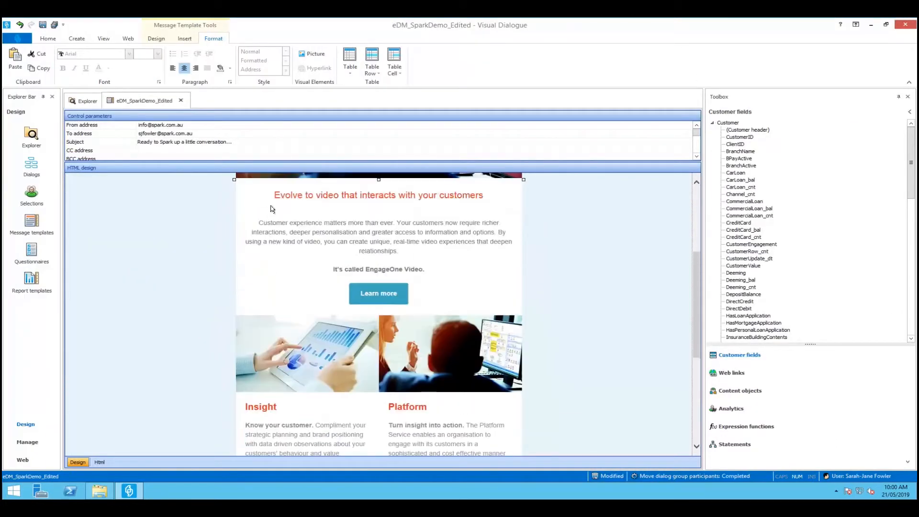
scroll(195, 252, "down", 5)
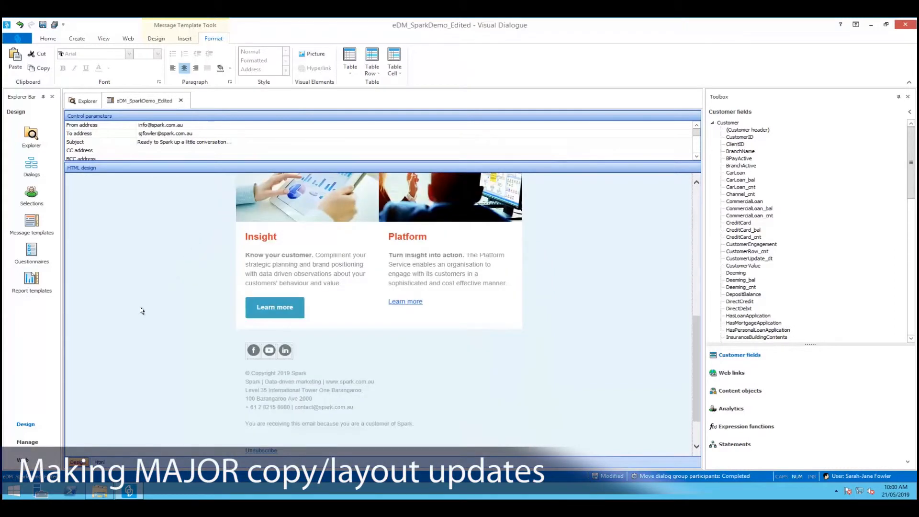
scroll(123, 345, "up", 3)
scroll(123, 345, "up", 5)
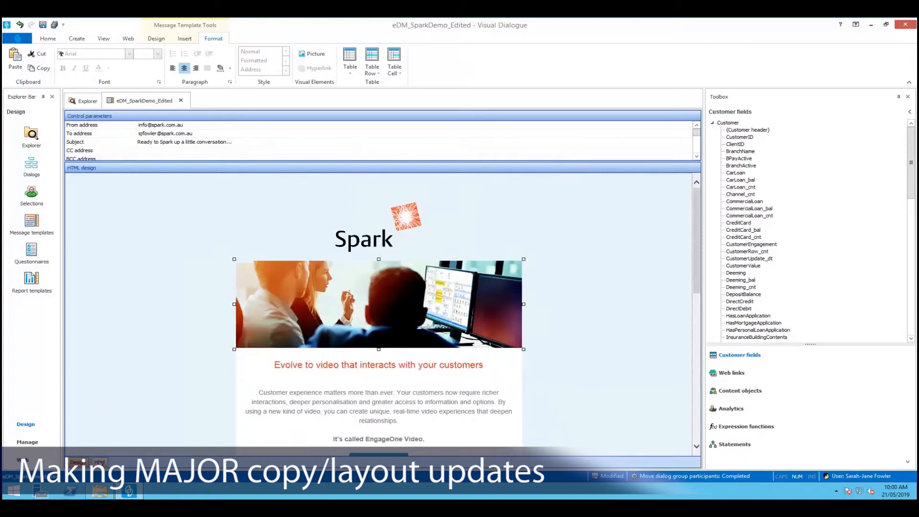
left_click(100, 462)
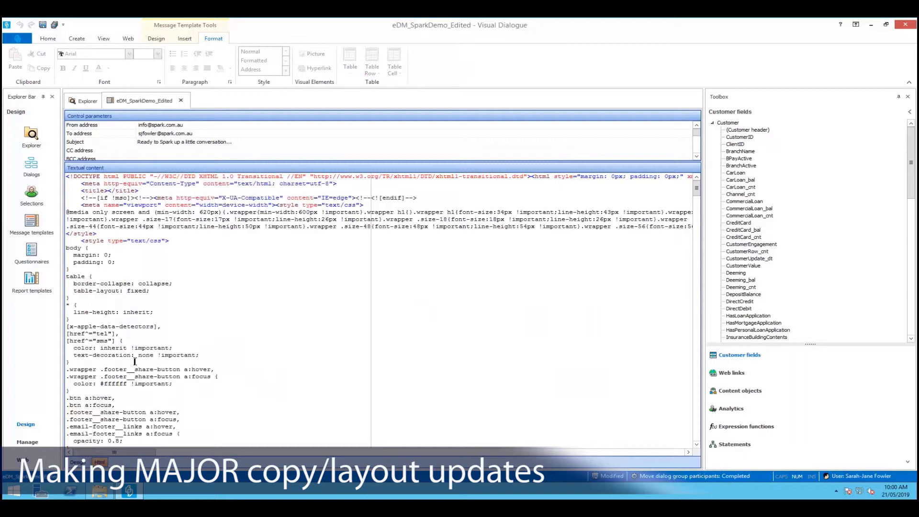
key("ctrl+a")
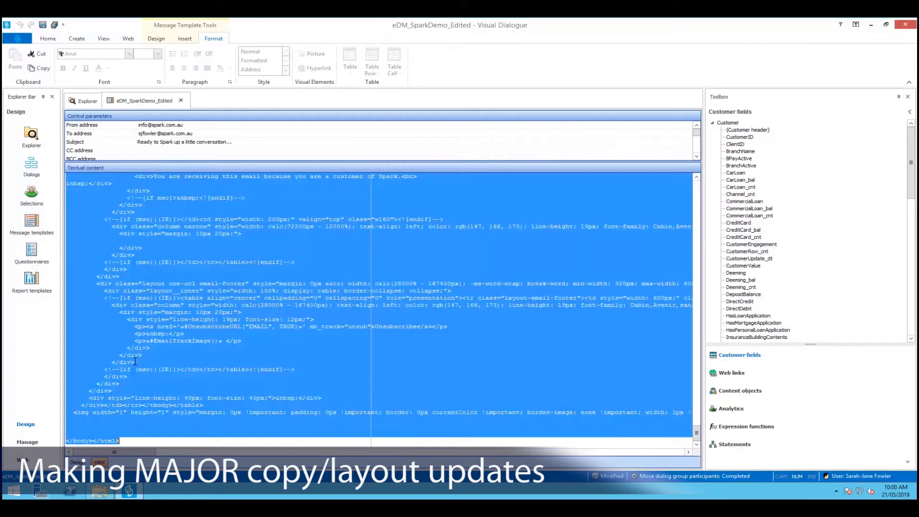
key("ctrl+c")
Switch to Dreamweaver, create a new HTML document and replace its starter code with the copied email template code
left_click(343, 485)
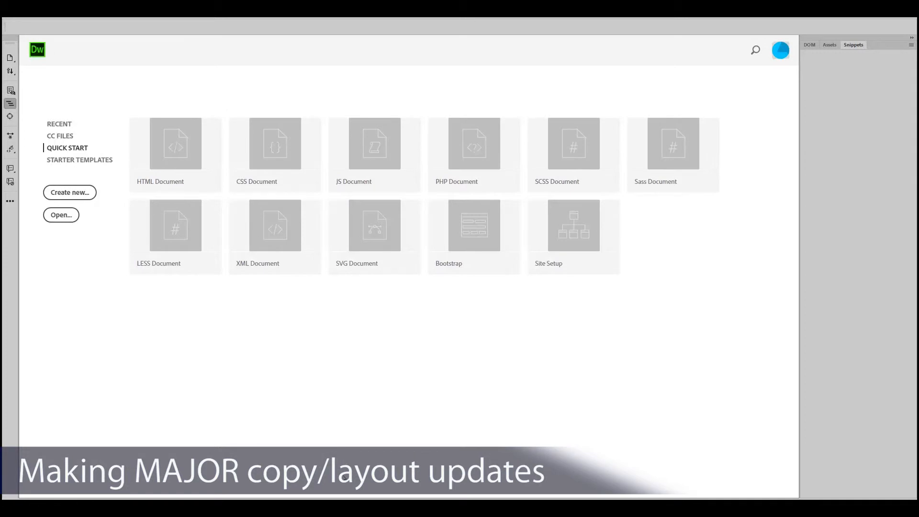
left_click(344, 478)
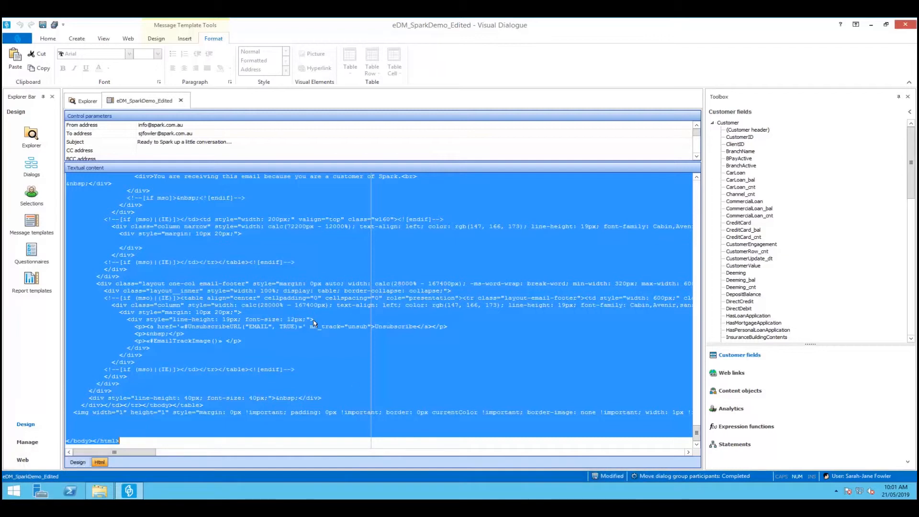
key("alt+Tab")
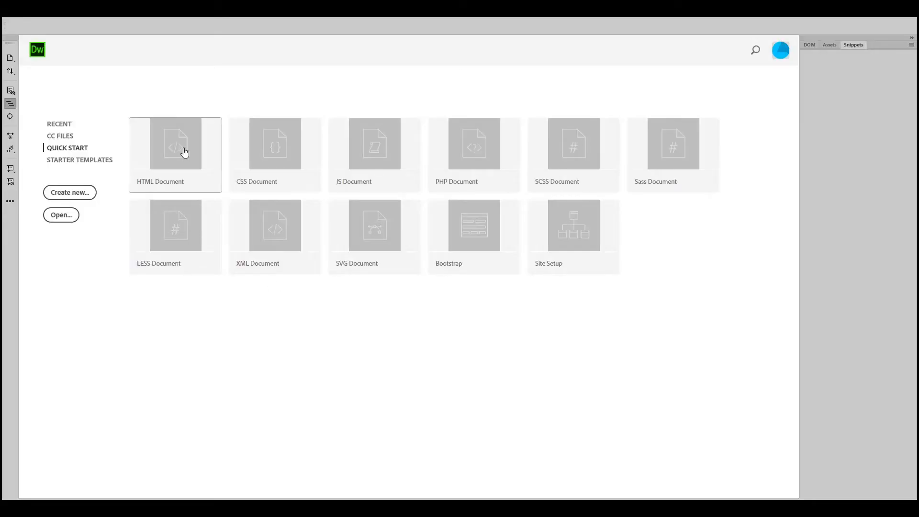
left_click(190, 166)
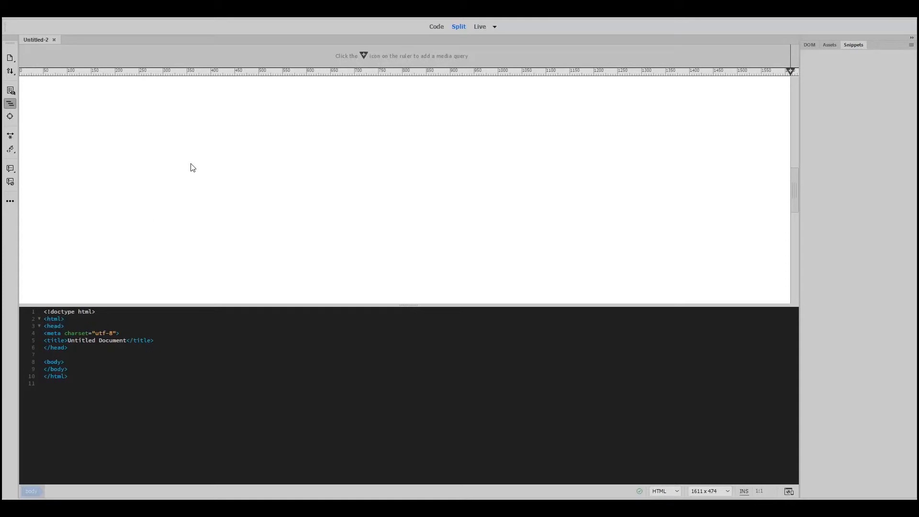
left_click(79, 333)
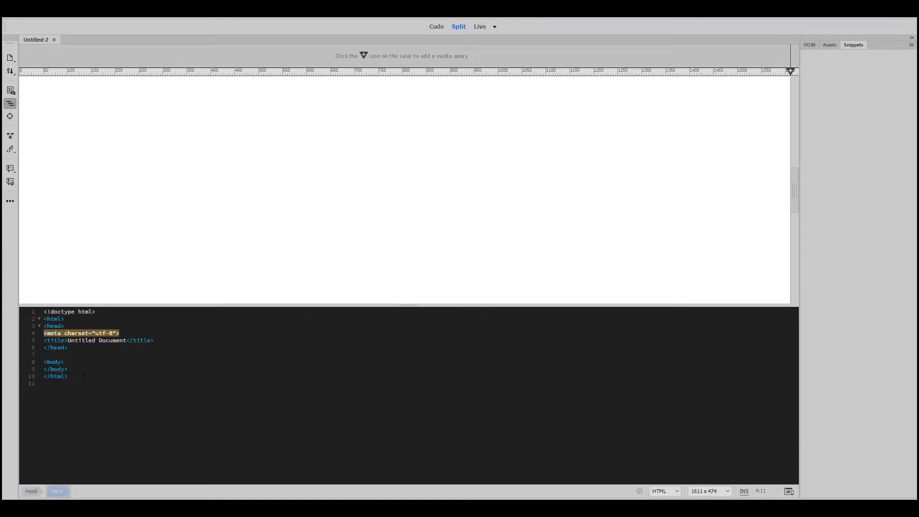
key("ctrl+a")
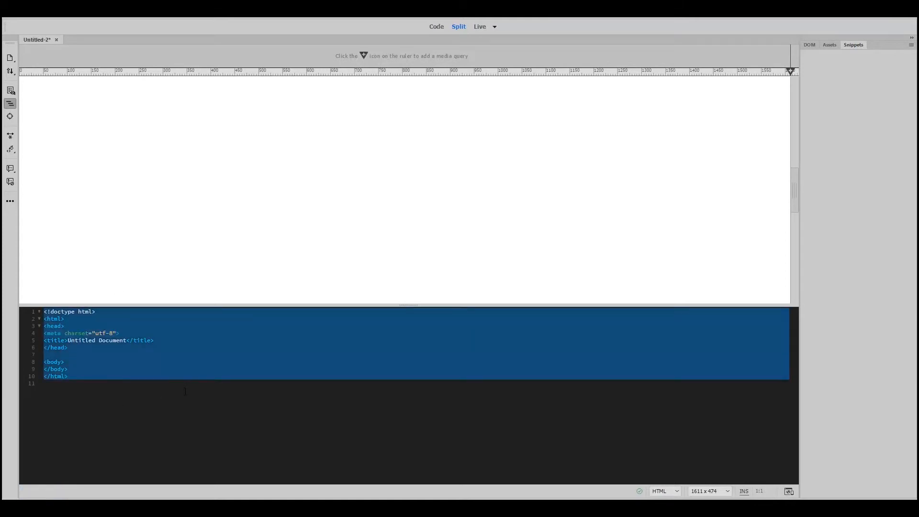
key("ctrl+v")
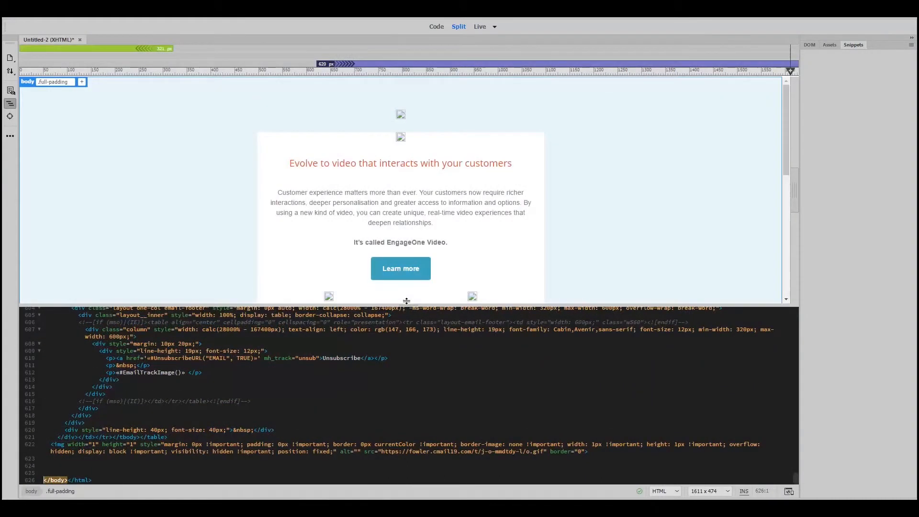
Enlarge the visual preview area and look through the pasted email layout down to the footer
left_click_drag(406, 306, 407, 362)
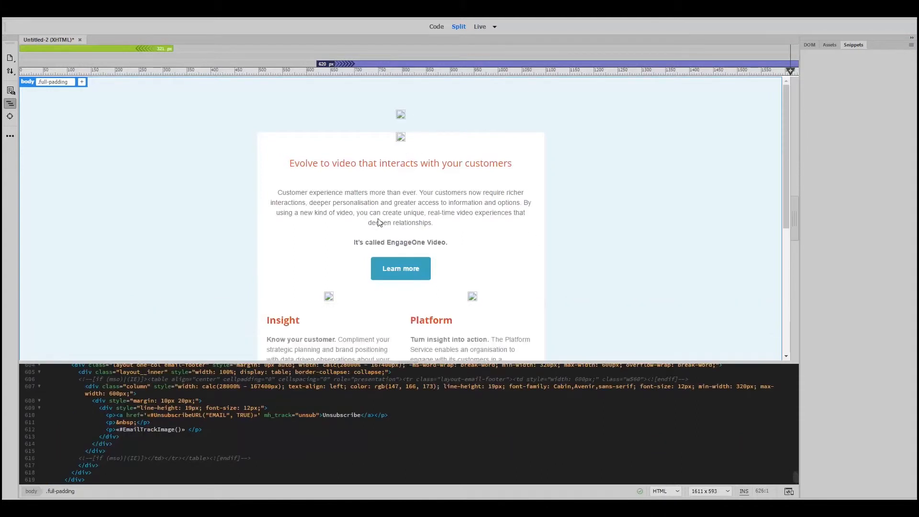
scroll(554, 204, "down", 5)
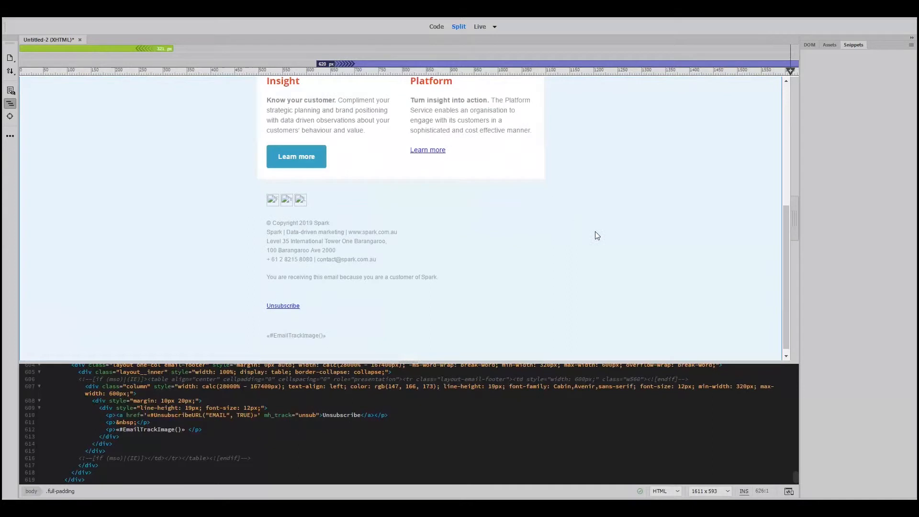
scroll(642, 221, "up", 5)
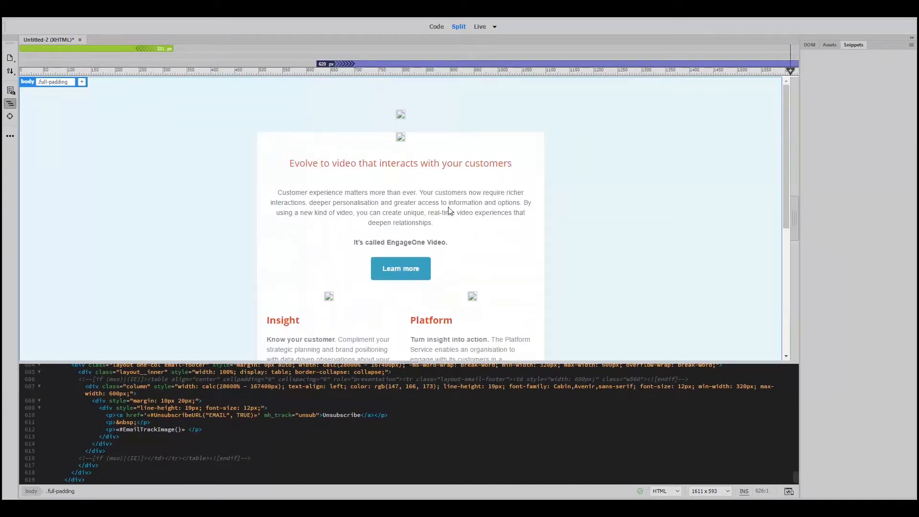
Duplicate the "Customer experience matters more than ever" paragraph below itself, separated by a blank line
left_click(424, 214)
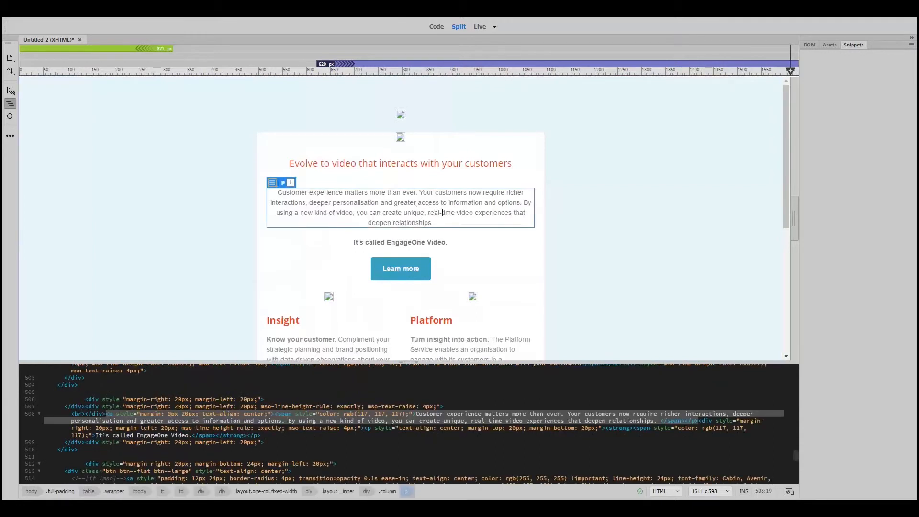
left_click(427, 214)
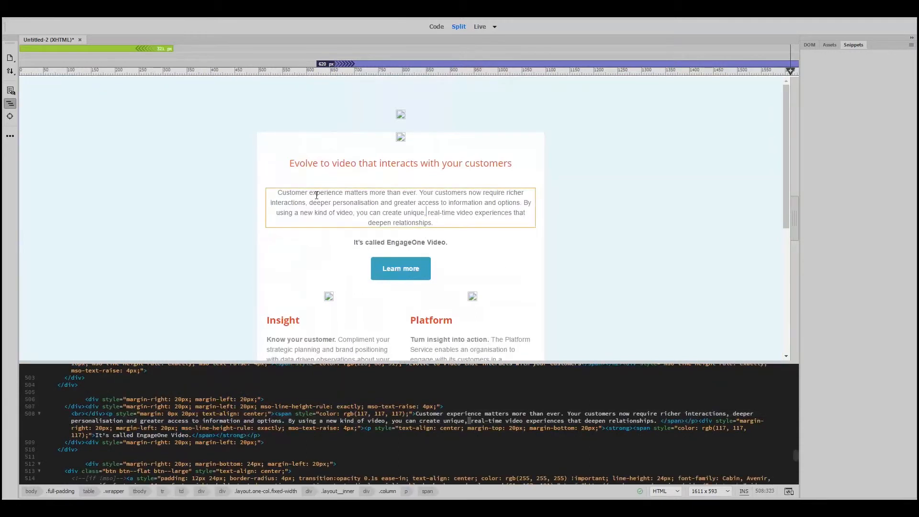
left_click_drag(275, 192, 471, 203)
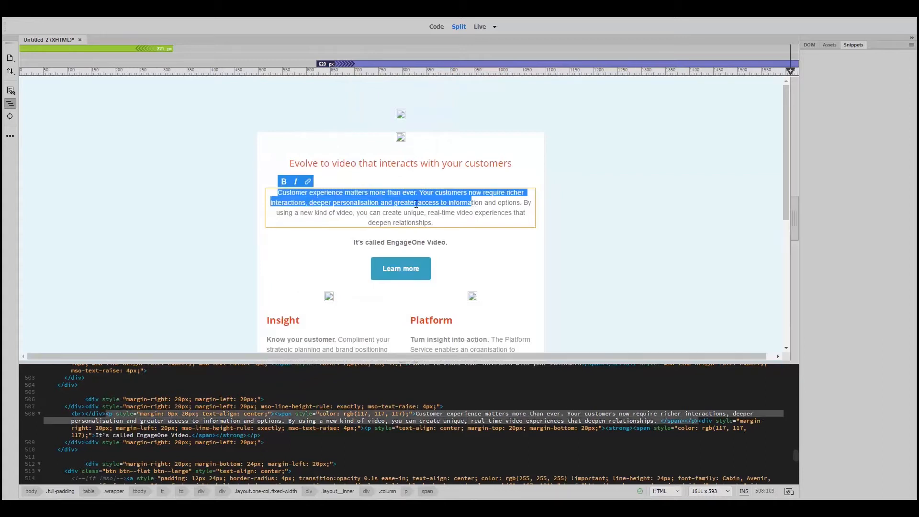
left_click(453, 225)
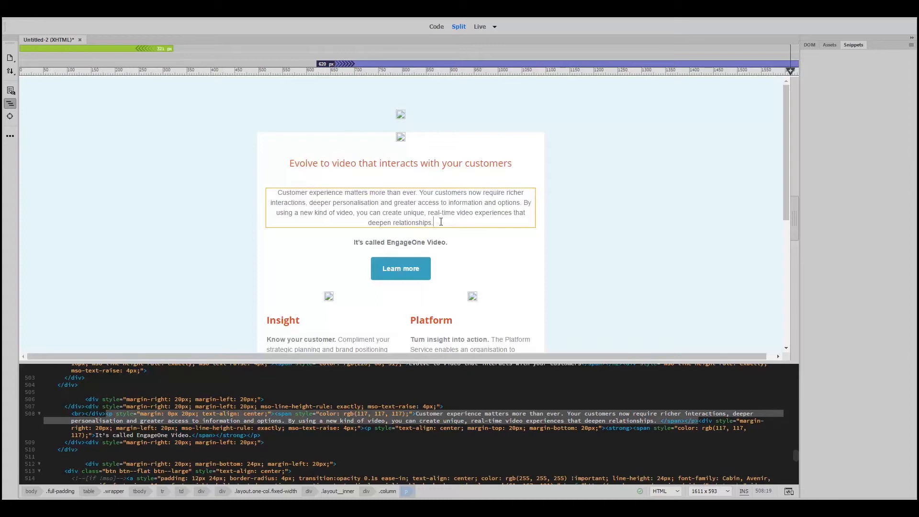
left_click_drag(420, 219, 274, 193)
left_click(434, 220)
key("shift+Return")
key("shift+Return")
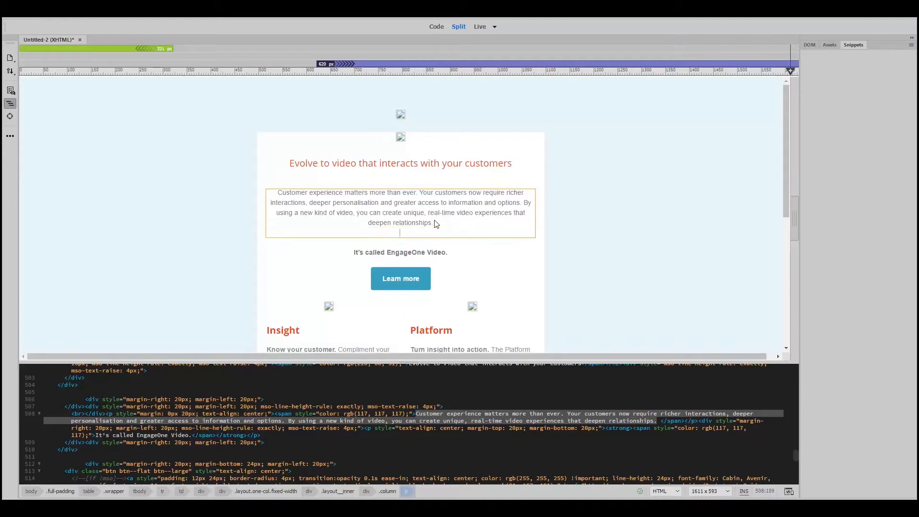
key("ctrl+v")
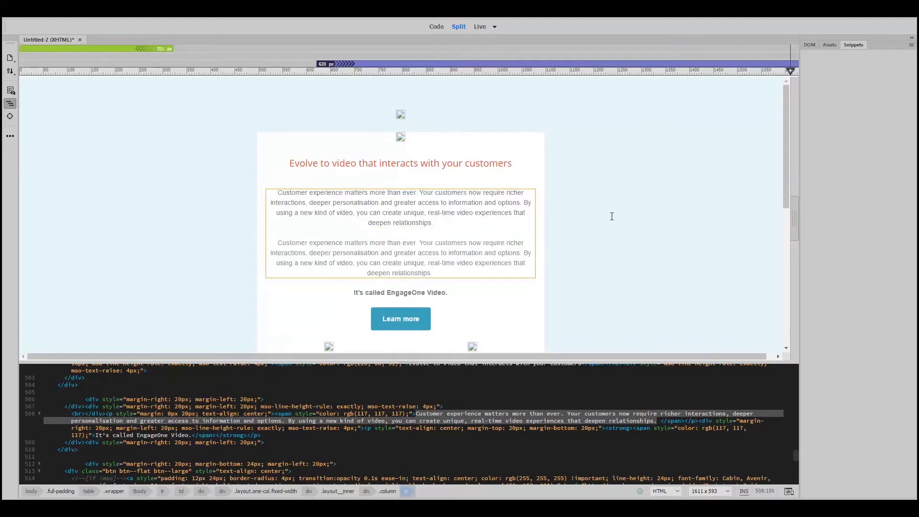
left_click(410, 222)
left_click(417, 259)
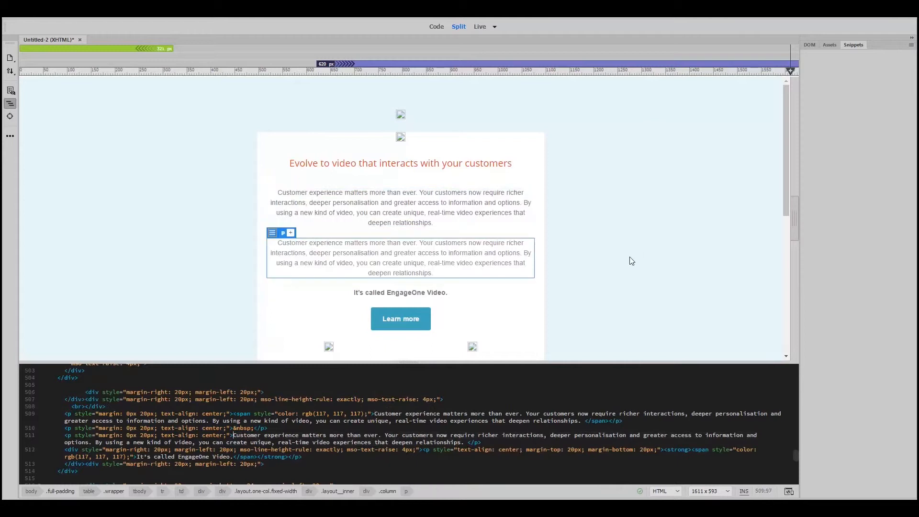
Enlarge the code area and change the label of the button below "It's called EngageOne Video." to "Read more" in the code
scroll(669, 256, "down", 4)
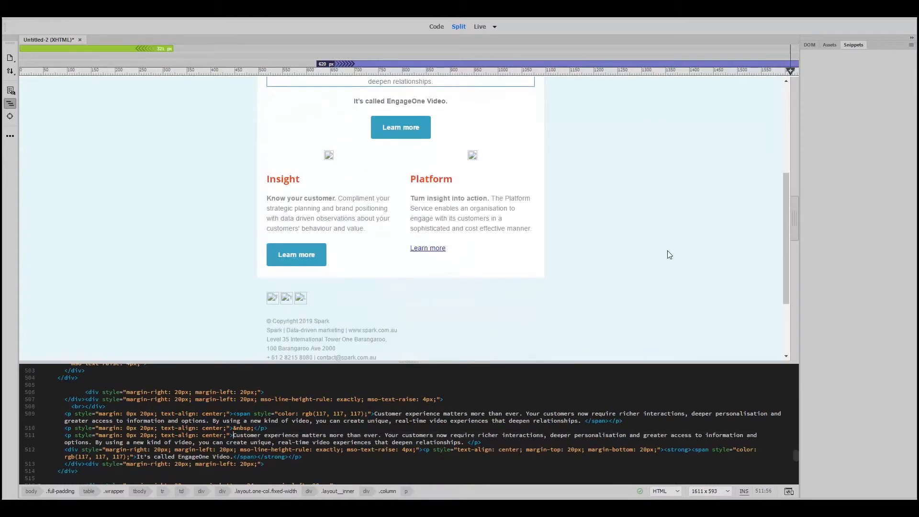
left_click(412, 137)
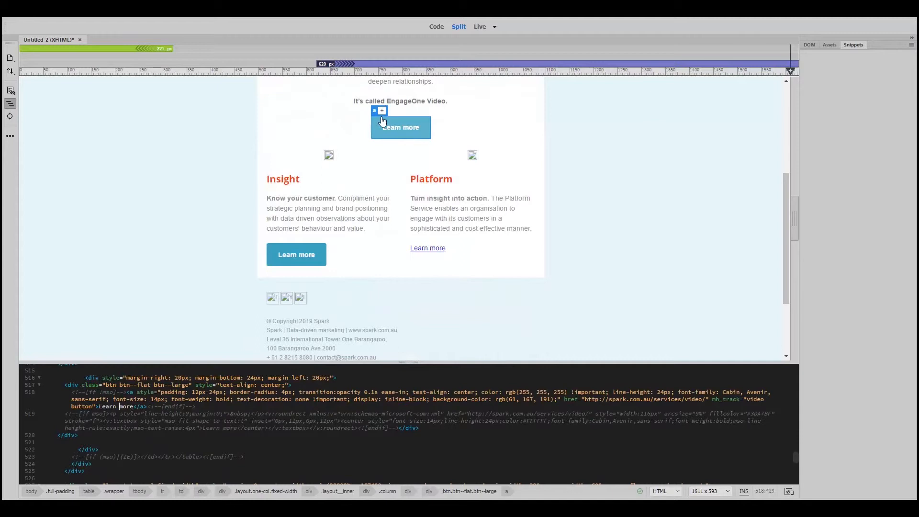
left_click(412, 129)
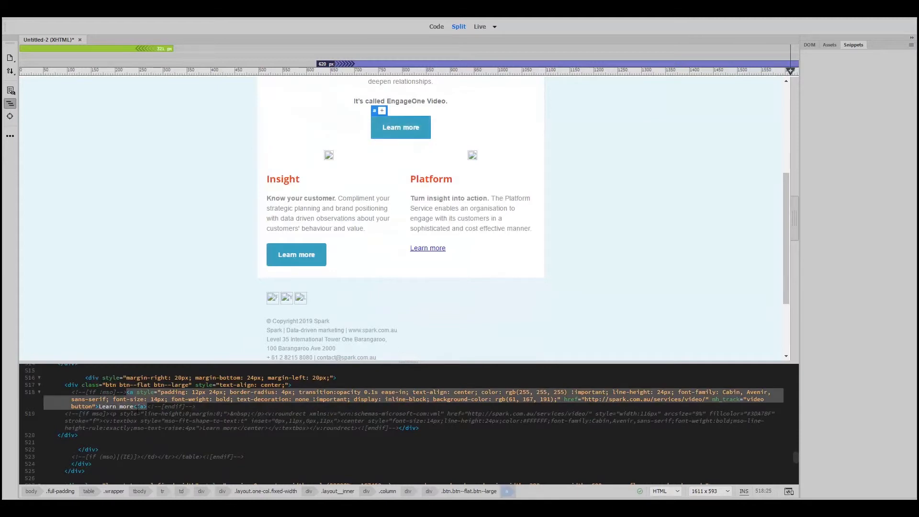
left_click_drag(375, 362, 375, 318)
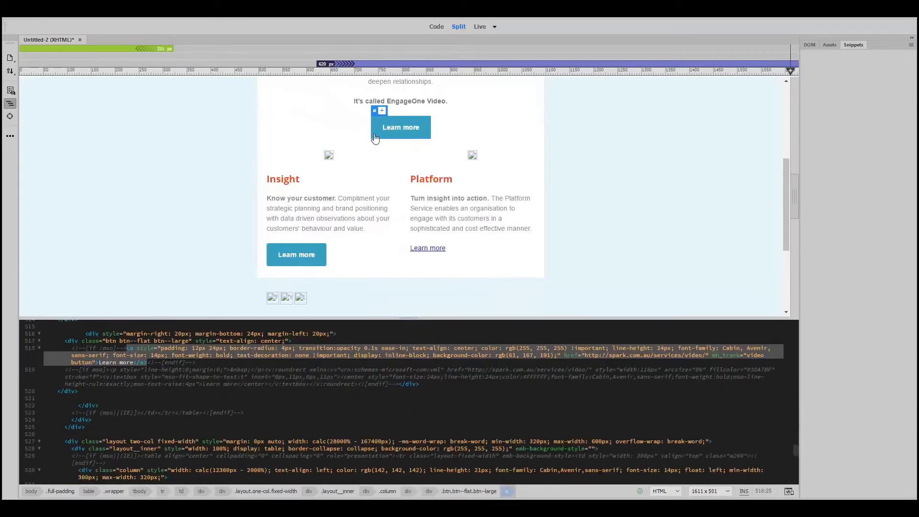
left_click(100, 362)
left_click_drag(99, 362, 132, 362)
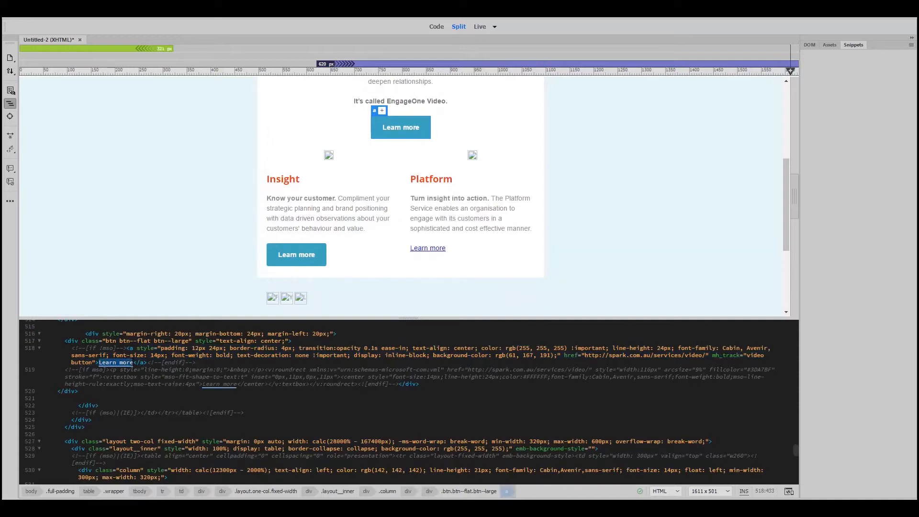
type("Read more")
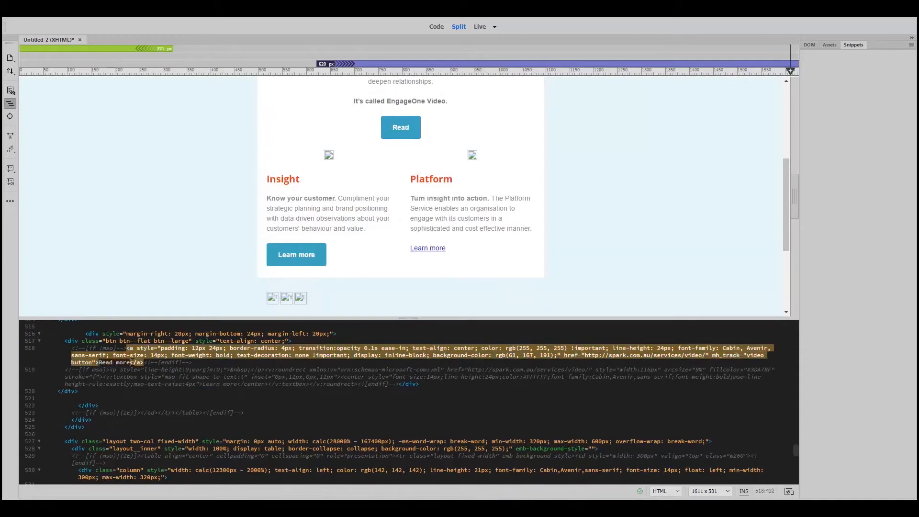
left_click(638, 198)
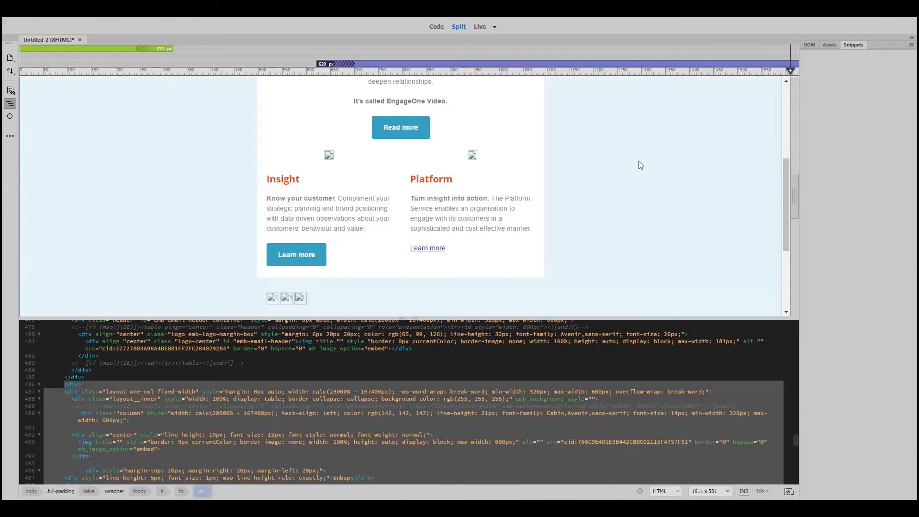
Undo the label change on the button below "It's called EngageOne Video."
scroll(639, 192, "down", 4)
key("ctrl+z")
key("ctrl+z")
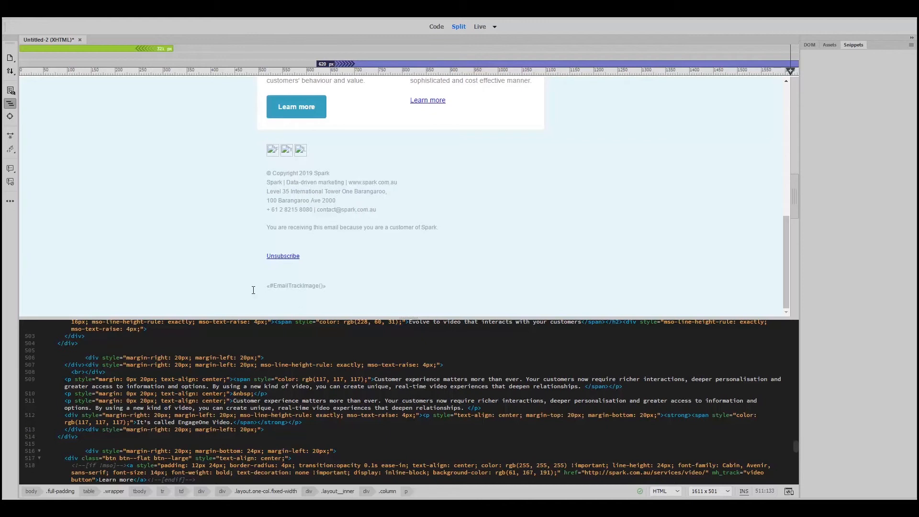
Copy the complete HTML code and, in Visual Dialogue, replace all the HTML source of eDM_SparkDemo_Edited with it
left_click(225, 386)
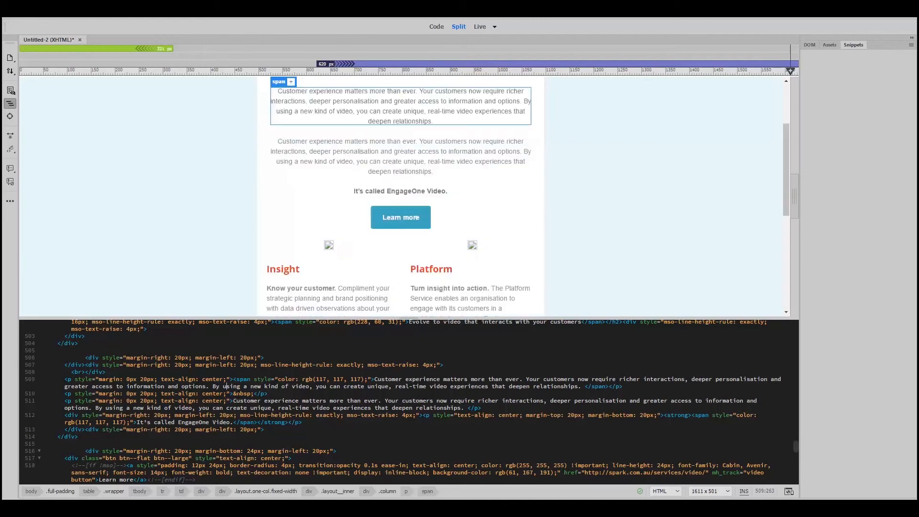
key("ctrl+a")
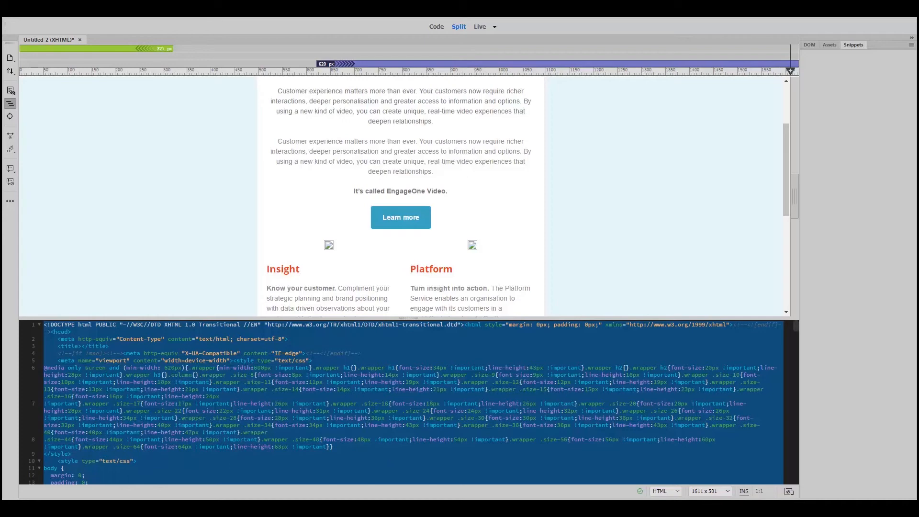
left_click(129, 491)
left_click(276, 326)
key("ctrl+a")
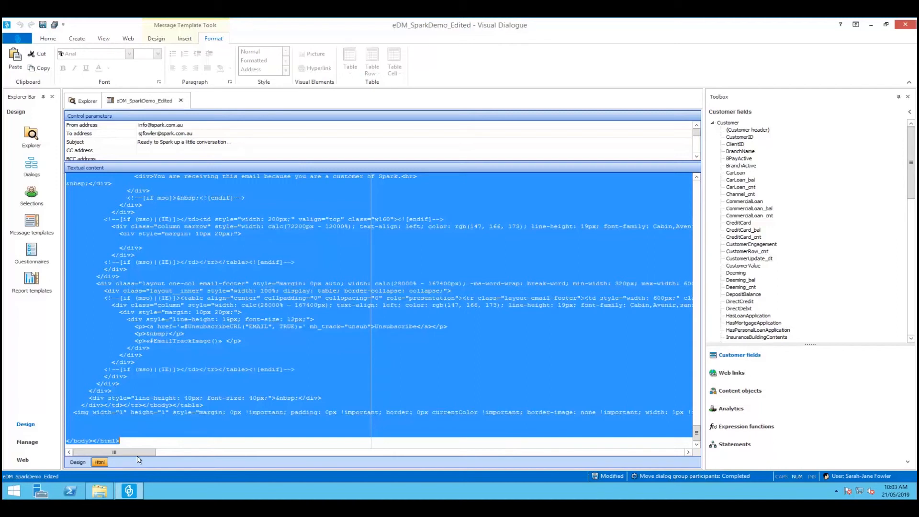
key("ctrl+v")
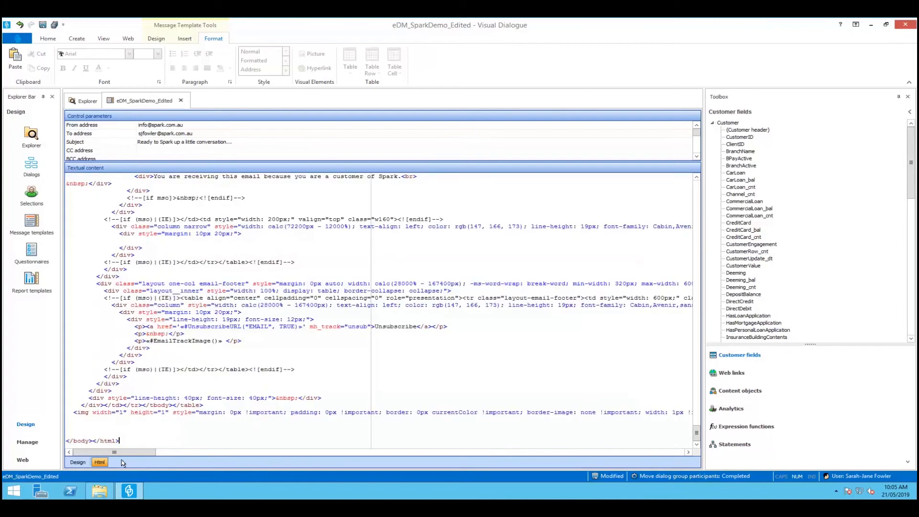
Show the email in design view and check the duplicated paragraph, button, images, Insight and Platform columns, and footer
left_click(79, 463)
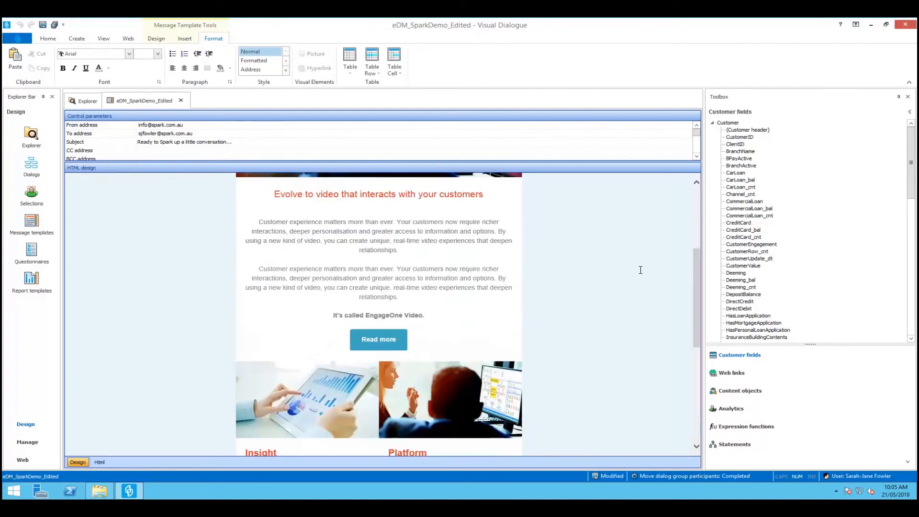
scroll(373, 318, "up", 1)
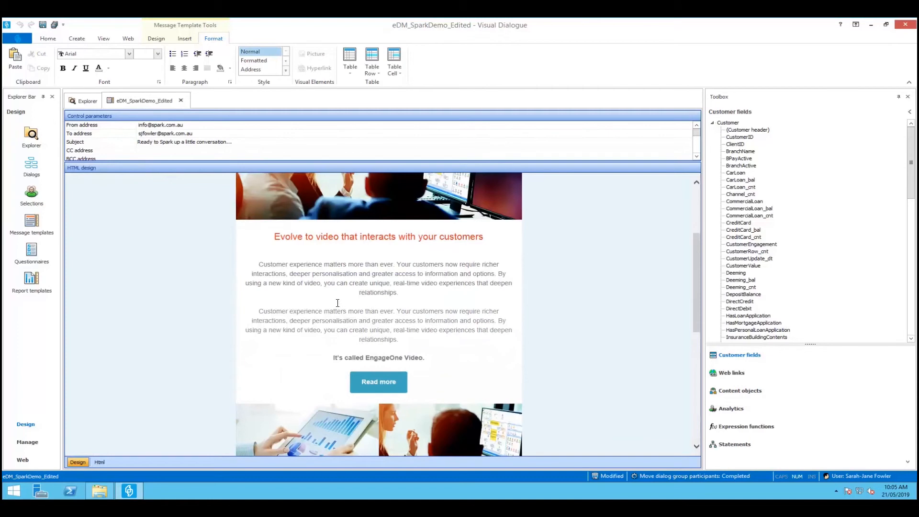
scroll(335, 310, "down", 1)
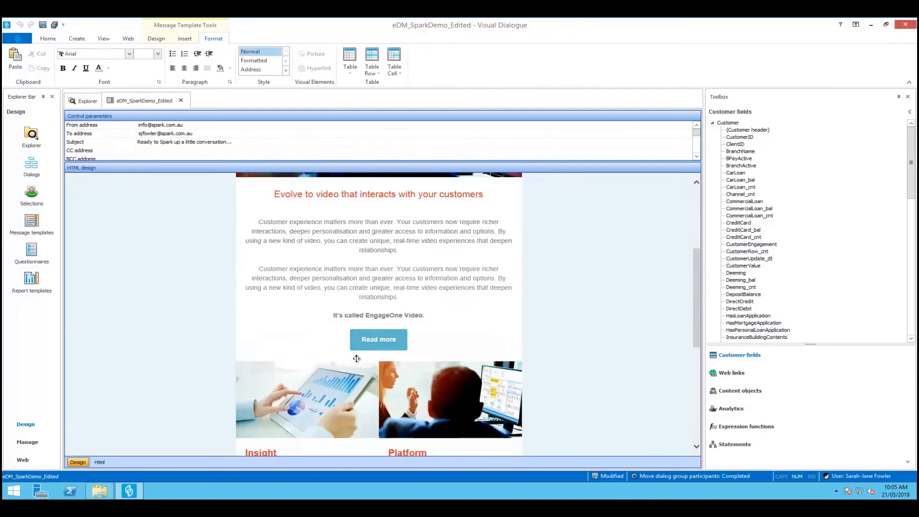
scroll(643, 303, "down", 2)
scroll(639, 302, "up", 1)
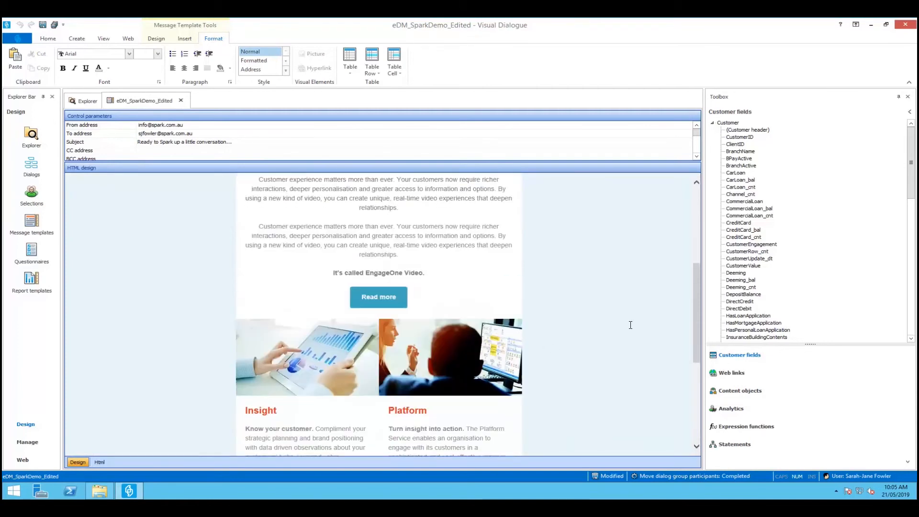
scroll(591, 322, "down", 2)
scroll(590, 322, "down", 3)
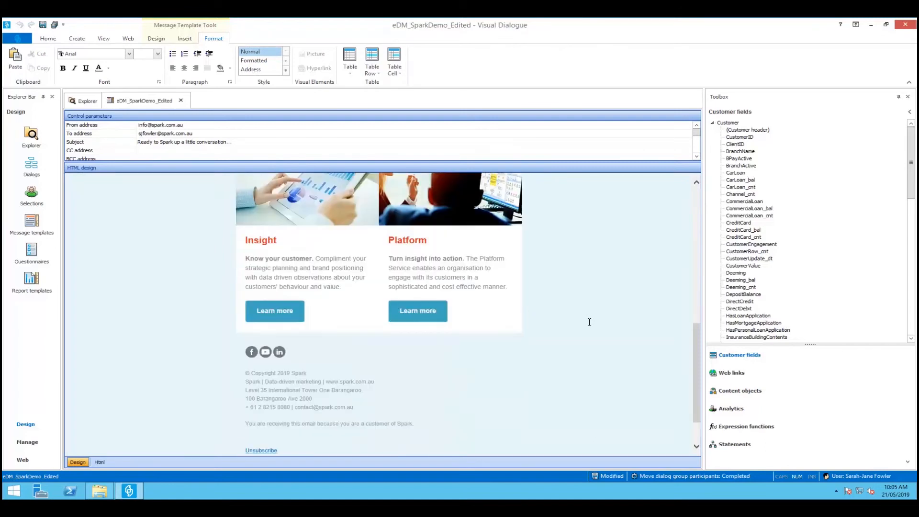
scroll(589, 322, "up", 1)
scroll(335, 292, "down", 1)
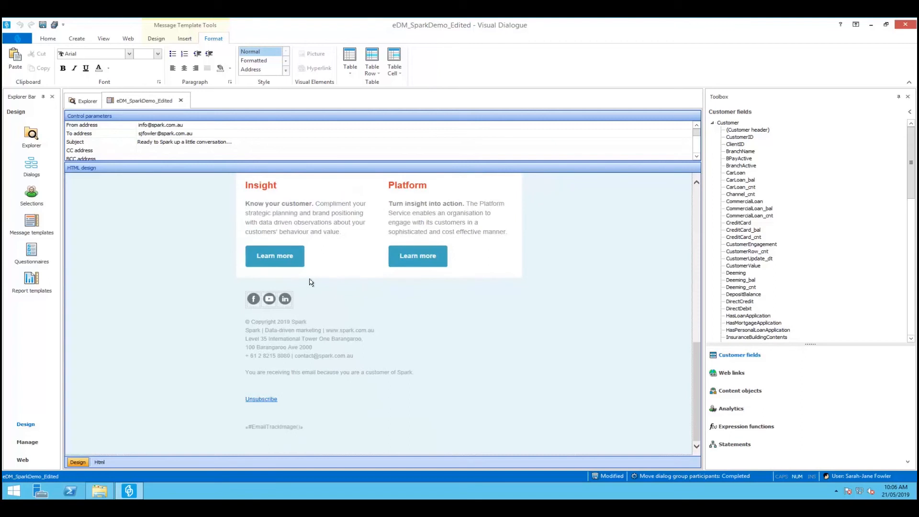
scroll(295, 275, "up", 4)
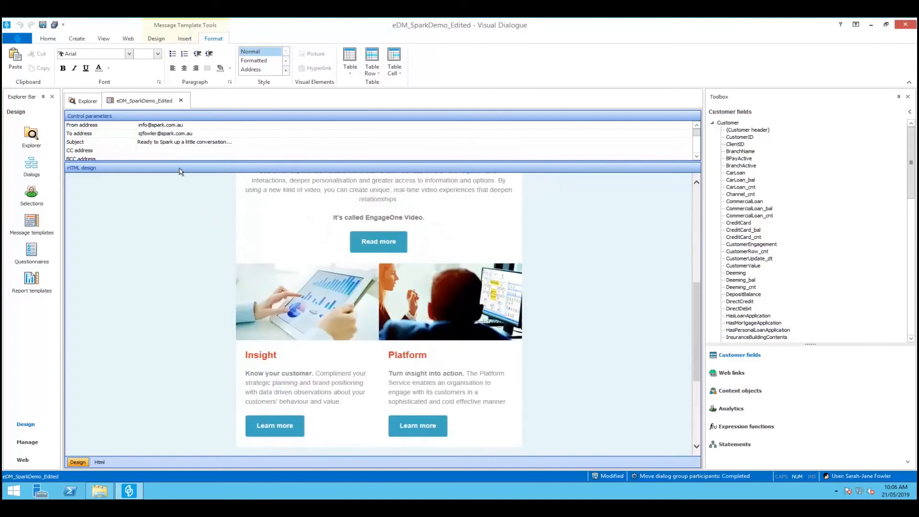
Run a test merge of the message template and send the test message to the prefilled recipient address
left_click(155, 39)
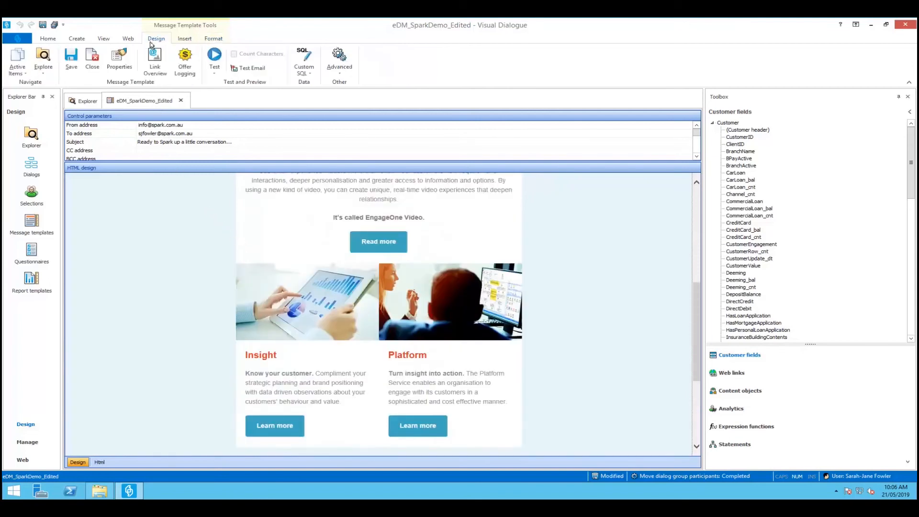
left_click(214, 56)
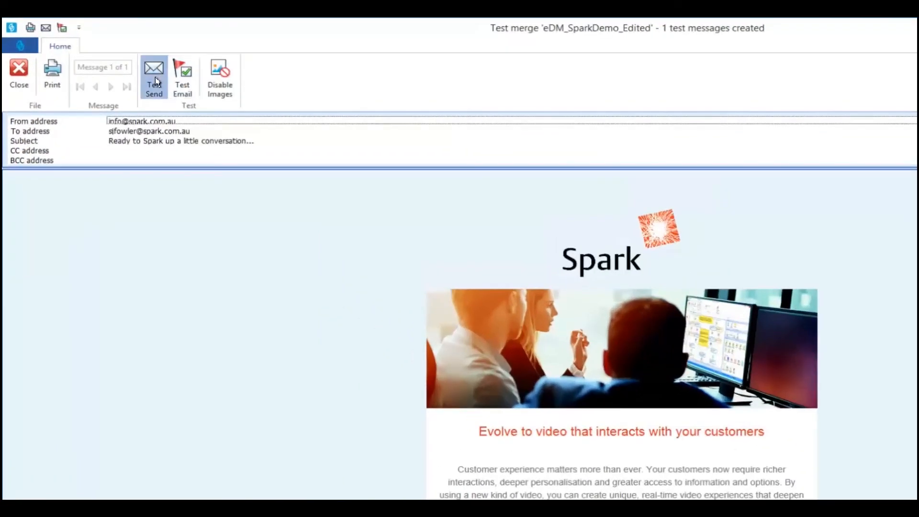
left_click(113, 63)
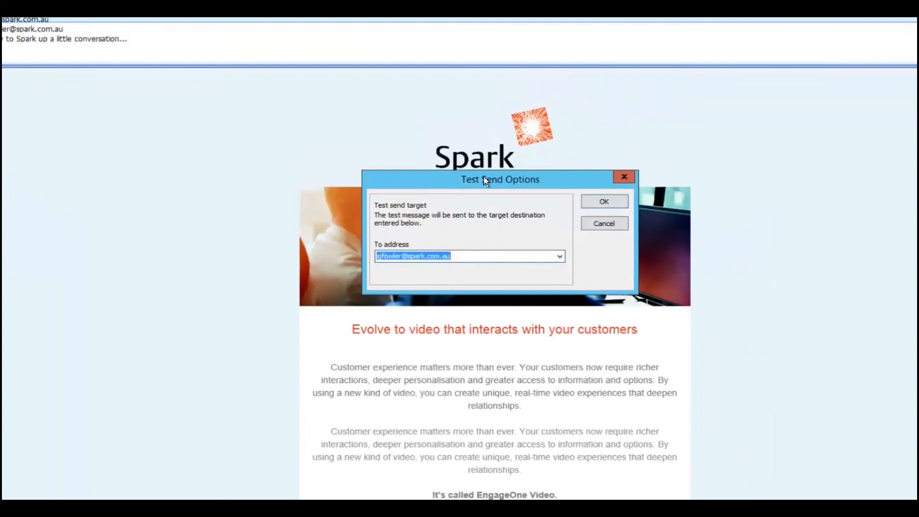
left_click_drag(538, 221, 594, 147)
left_click(663, 100)
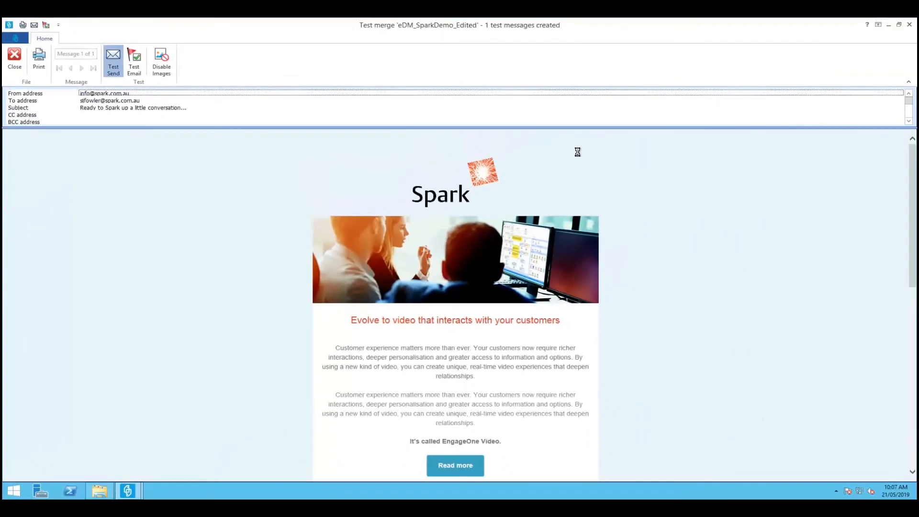
Look through the merged test message from the header image to the button area and back, then close the test preview
scroll(635, 215, "down", 3)
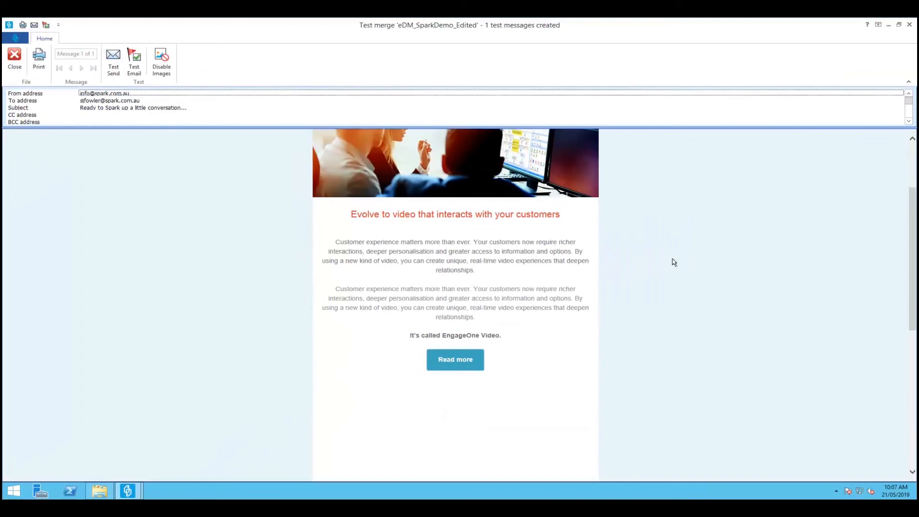
scroll(558, 247, "up", 3)
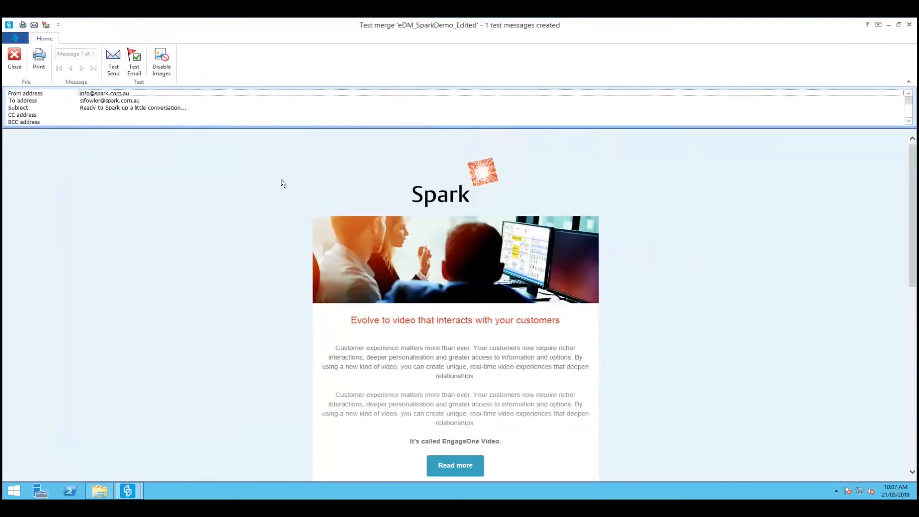
left_click(11, 61)
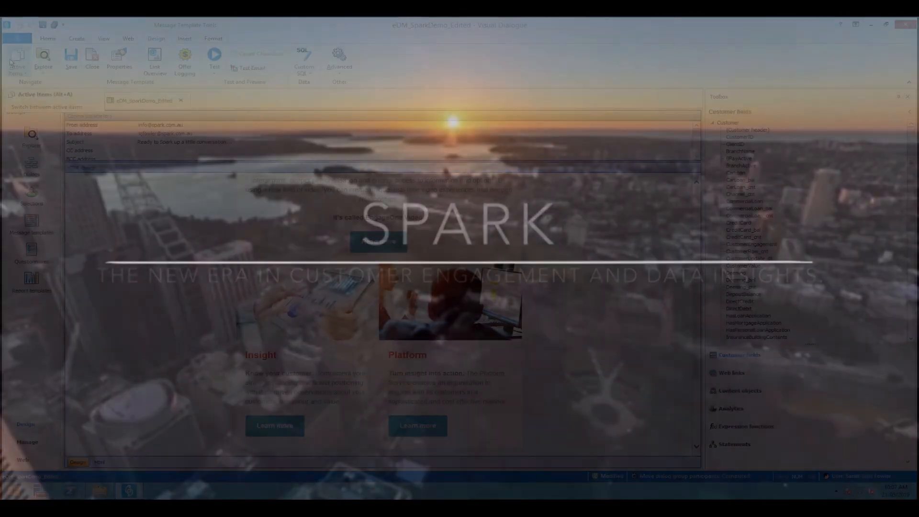